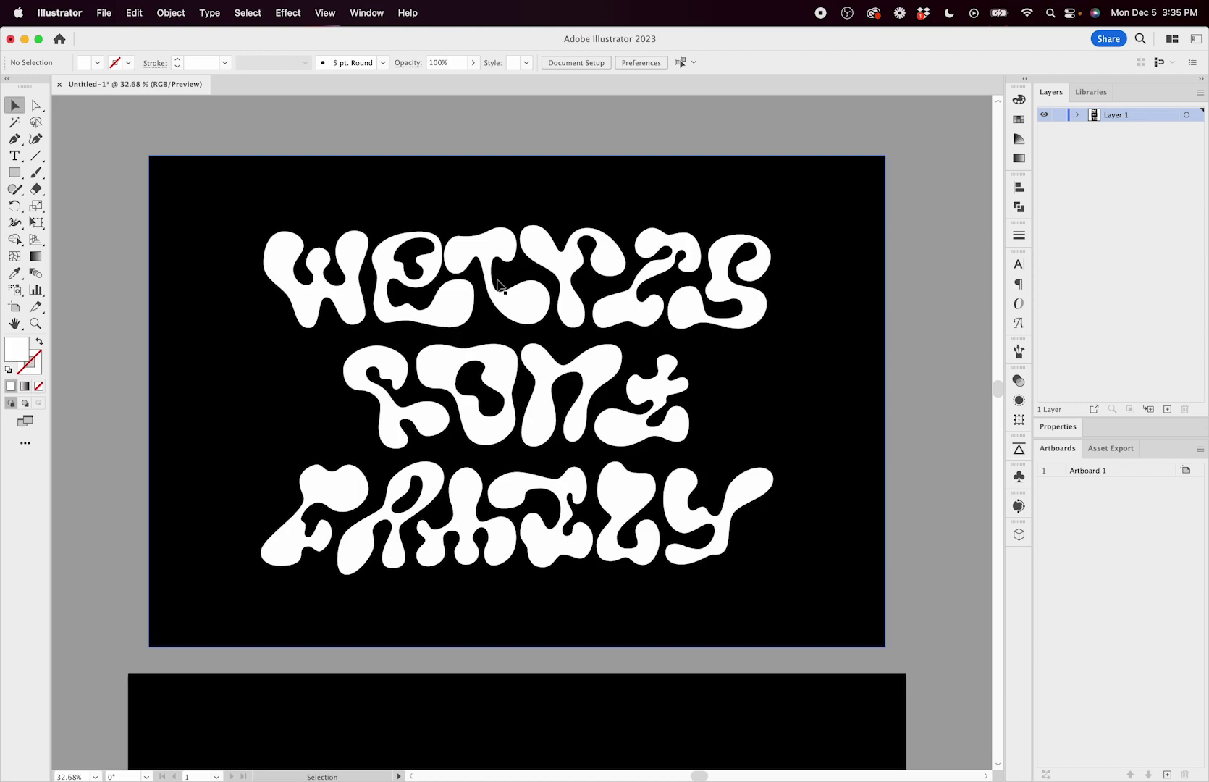
- Scroll down past the WETRIS artboard to the MAIN–SS.08 style-set grid artboard
scroll(499, 286, down, 10)
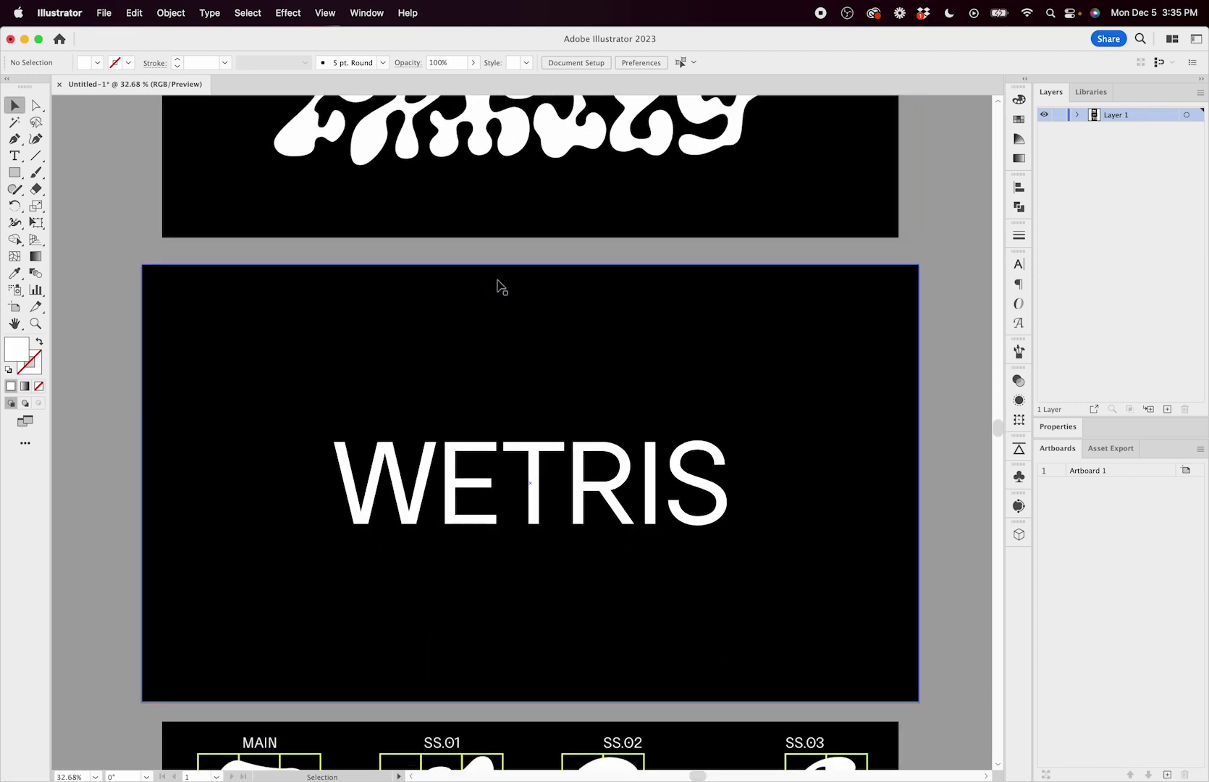
scroll(500, 286, down, 1)
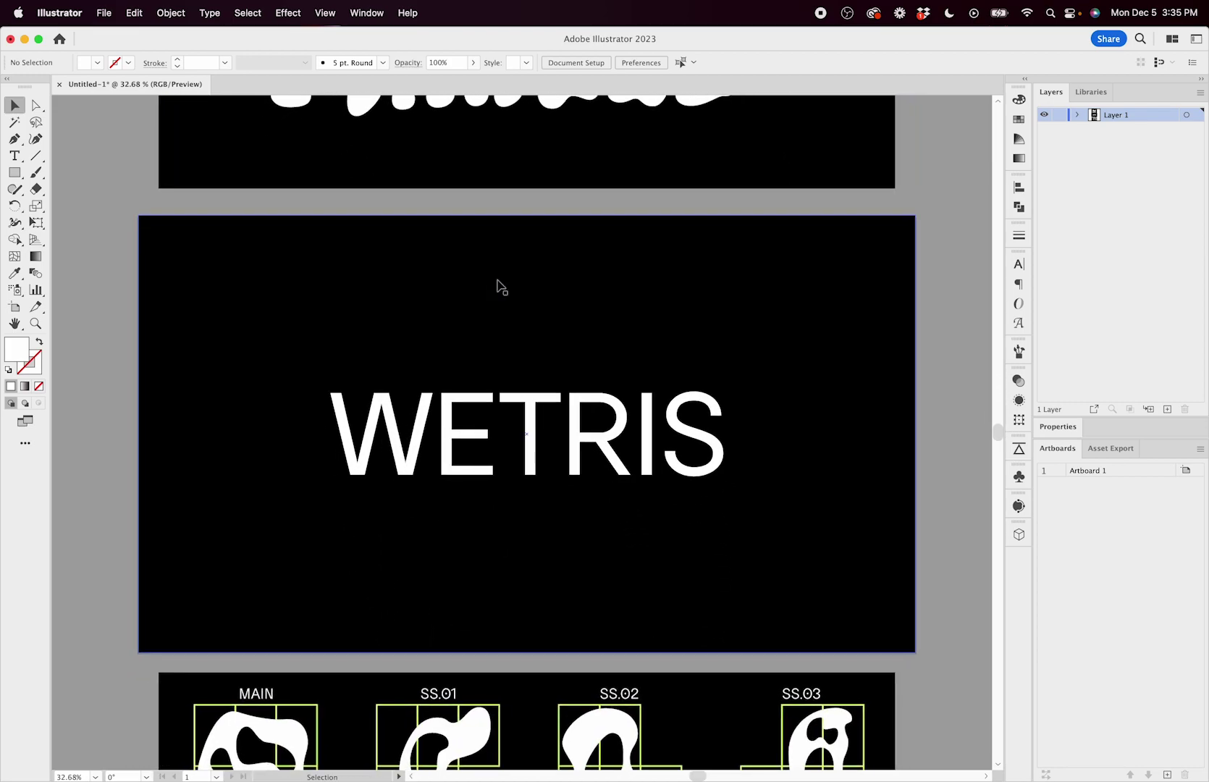
scroll(499, 286, down, 2)
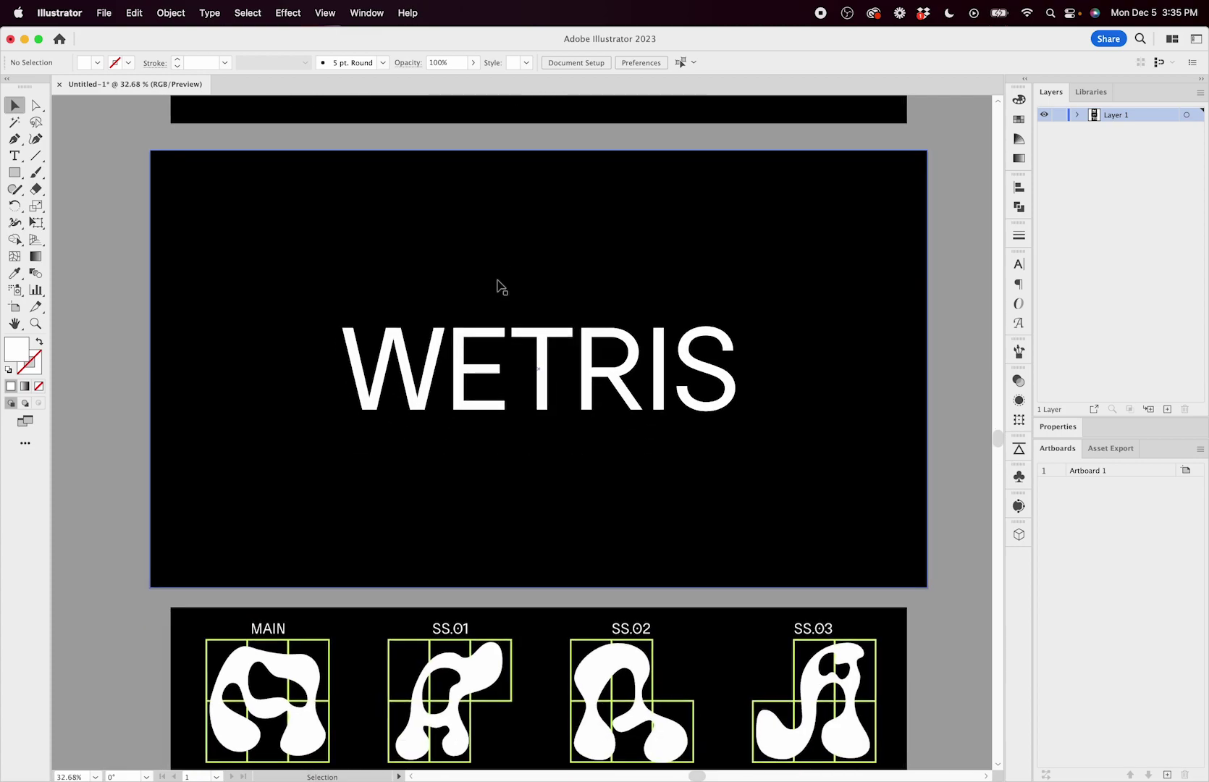
scroll(570, 527, down, 6)
scroll(570, 527, down, 3)
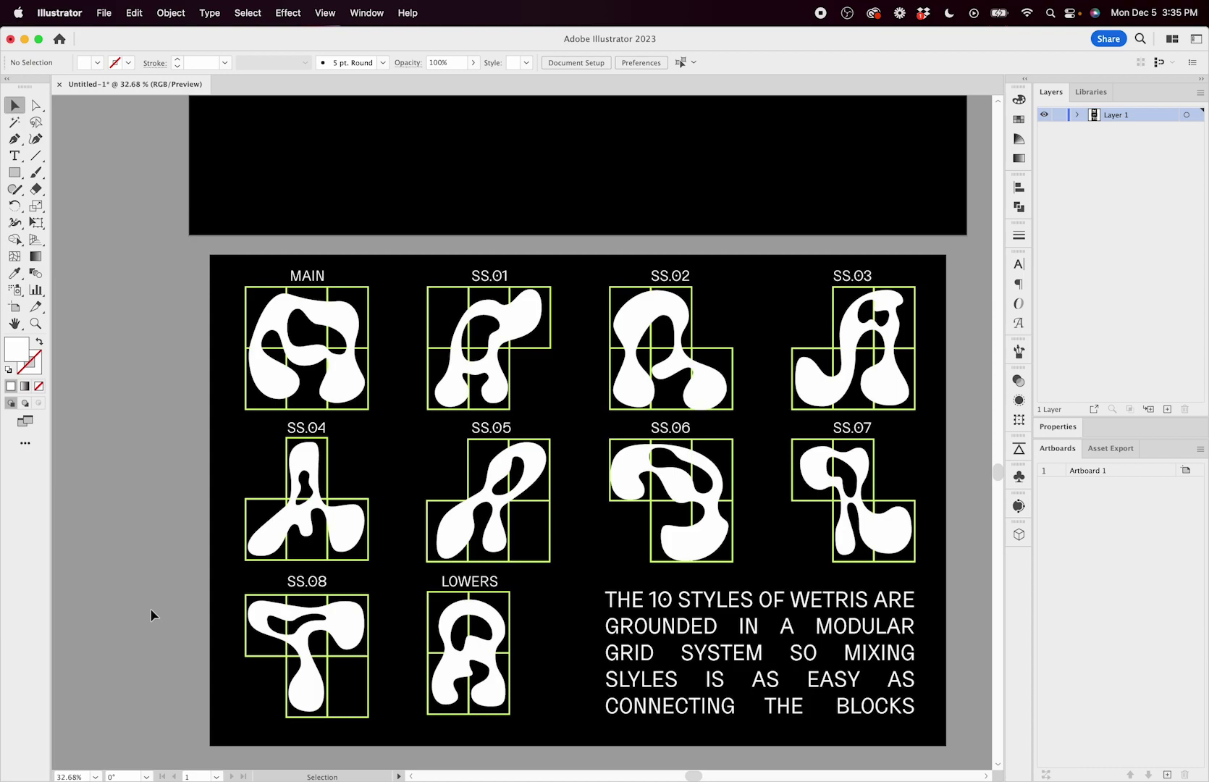
- Change the WETRIS headline's font to wetris Regular in the Character panel
scroll(485, 592, up, 10)
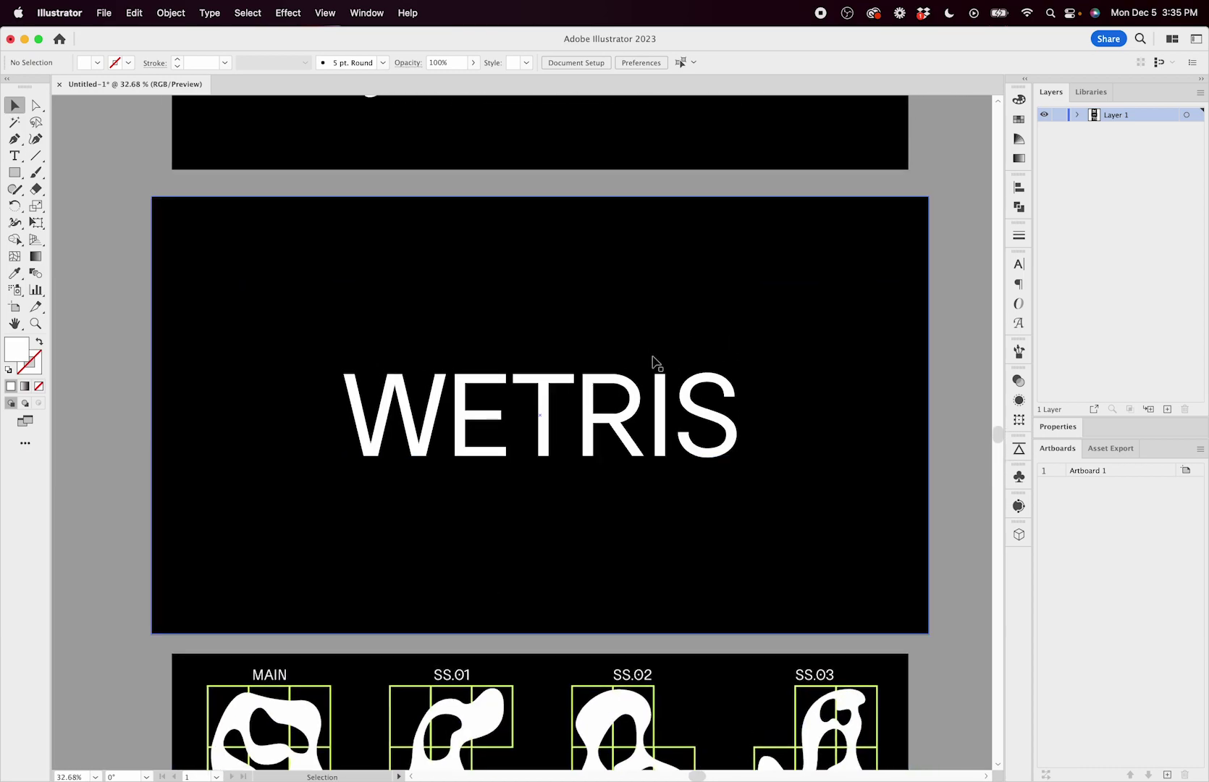
click(655, 411)
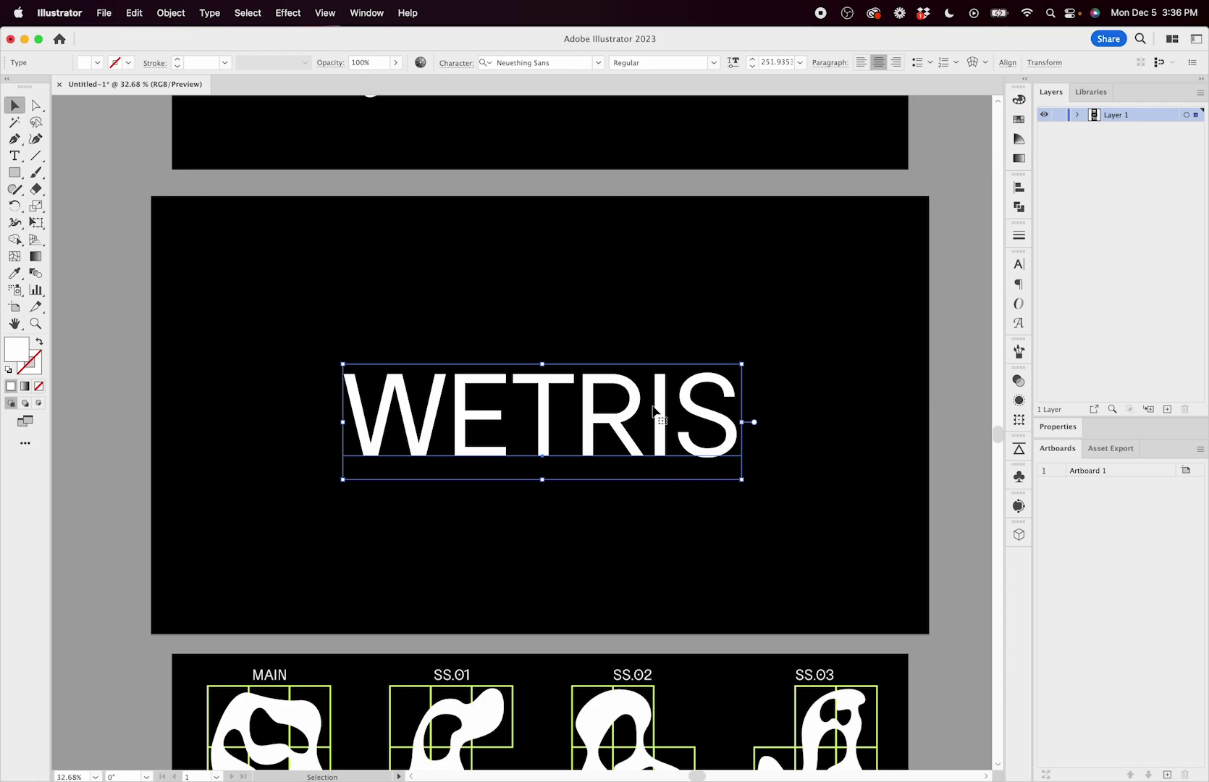
click(1019, 263)
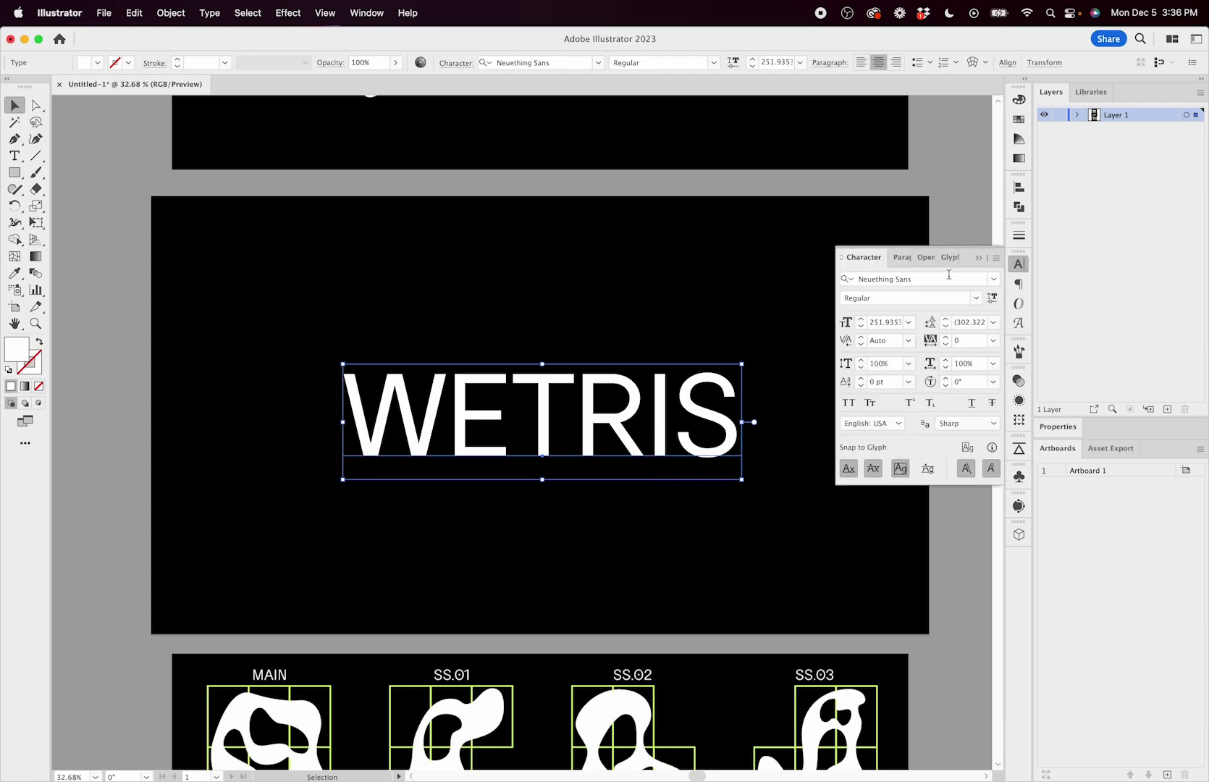
click(944, 278)
text(wetris)
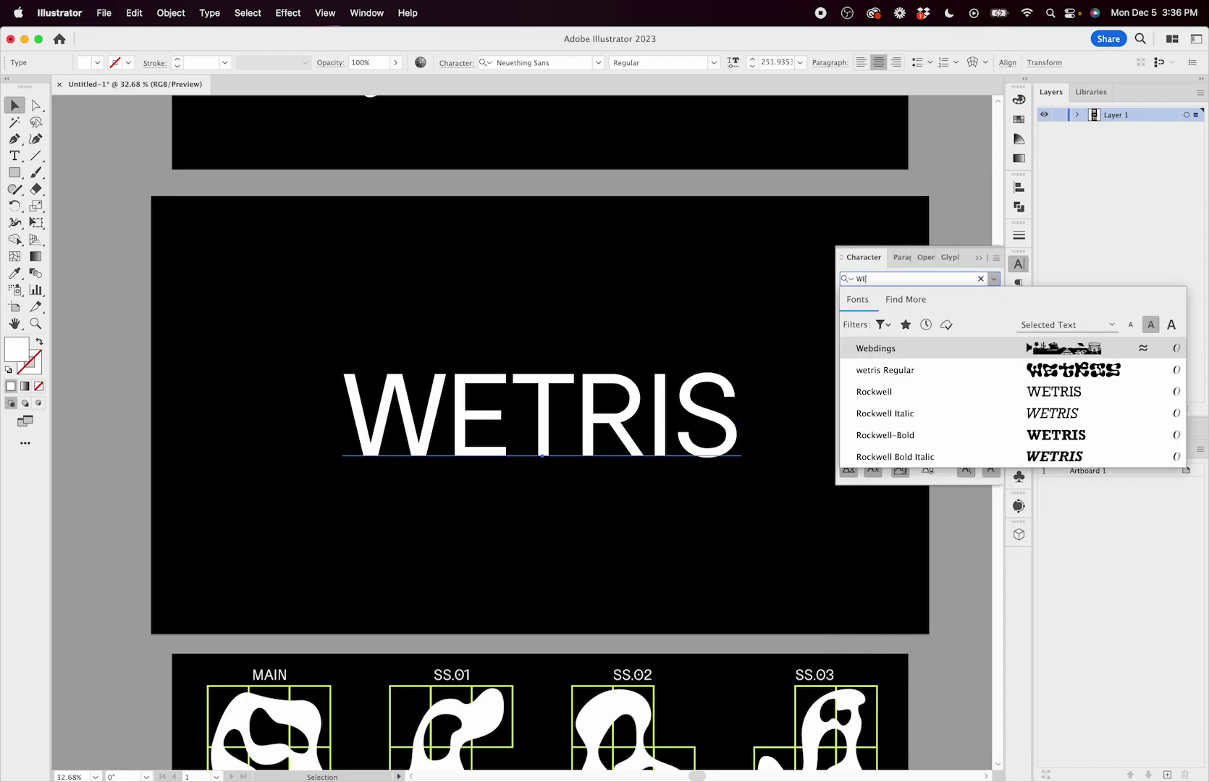
click(943, 348)
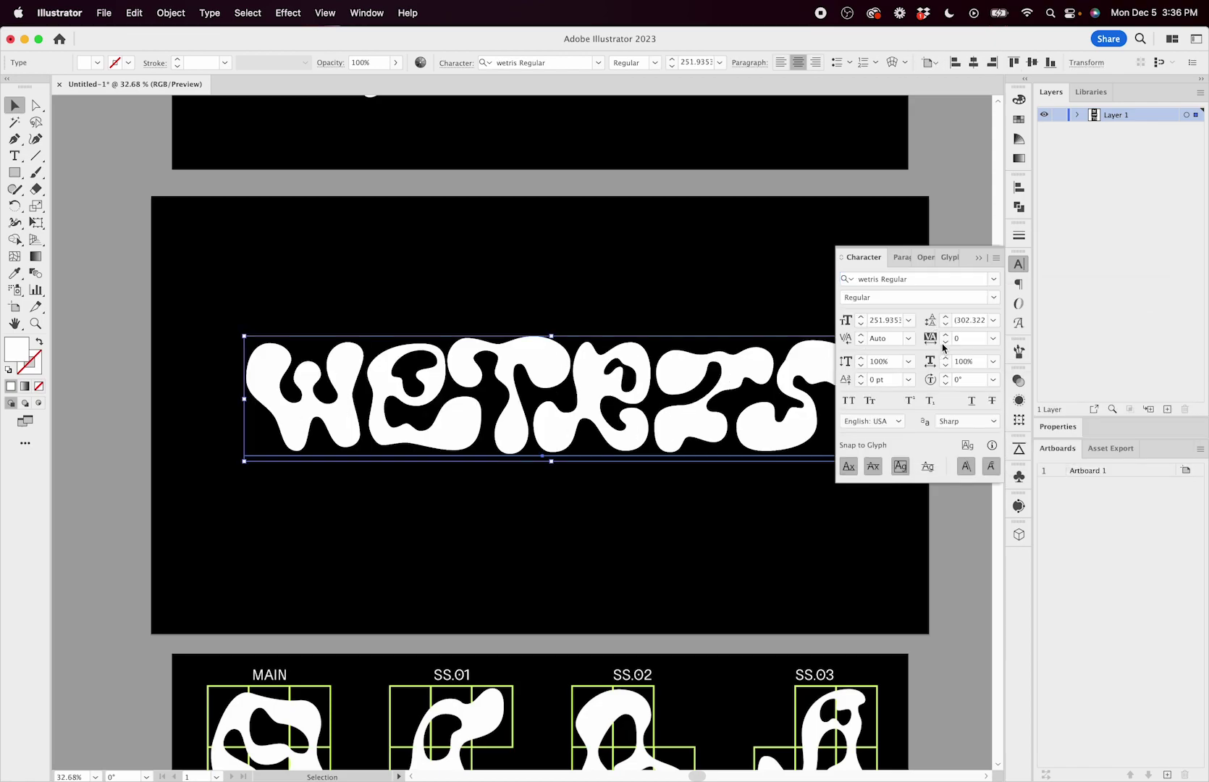
click(671, 312)
click(938, 290)
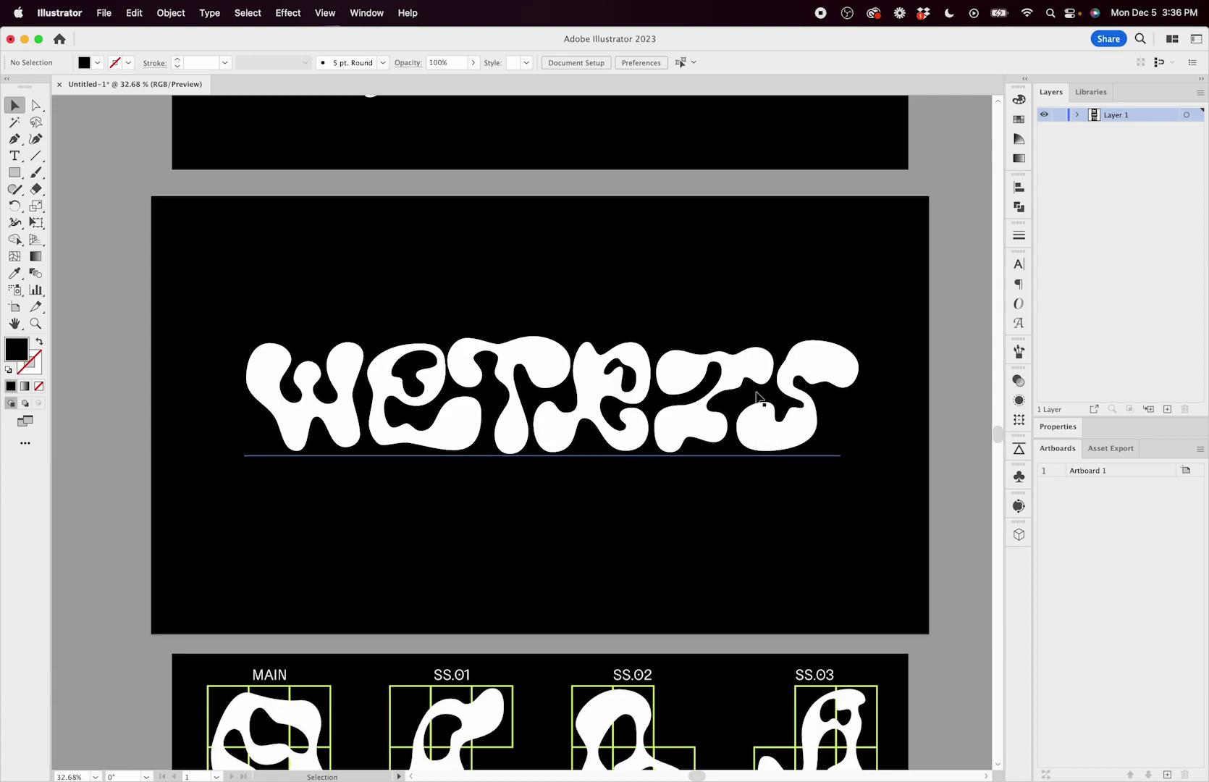
- Replace the headline wording with HARBOR
click(668, 418)
double_click(667, 418)
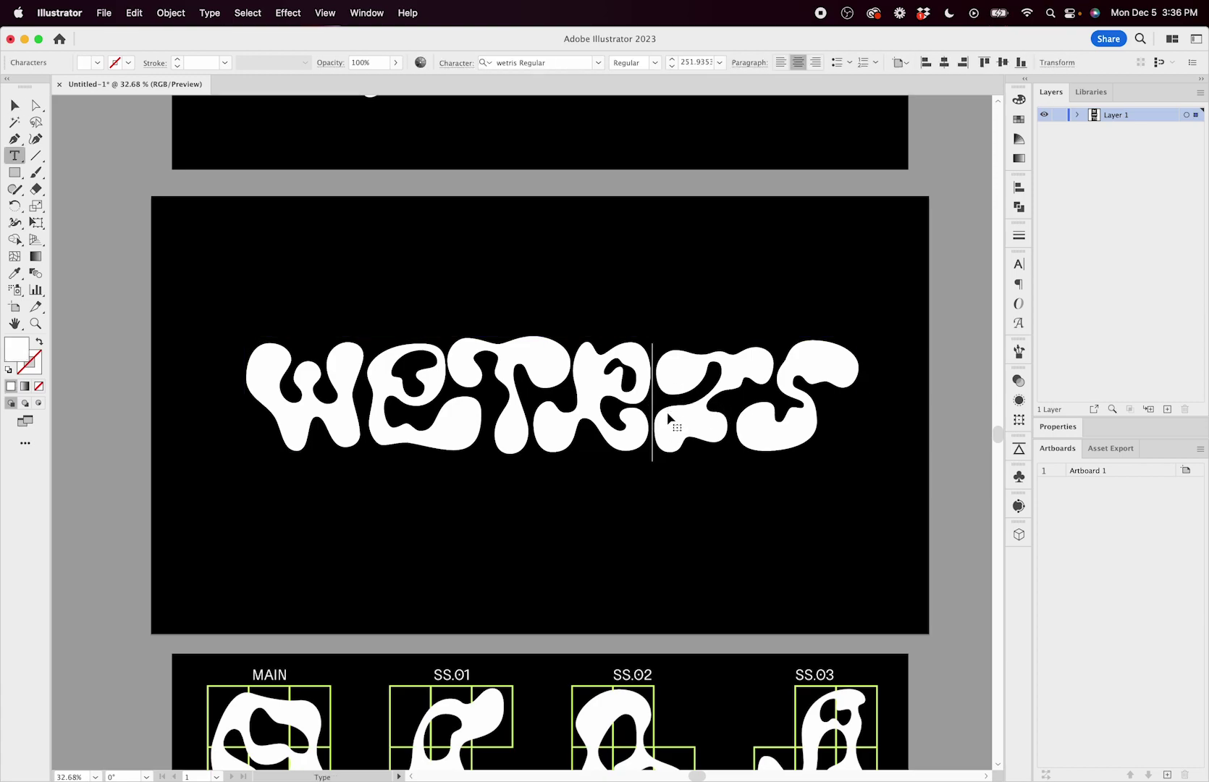
key(super+a)
text(HARBOR)
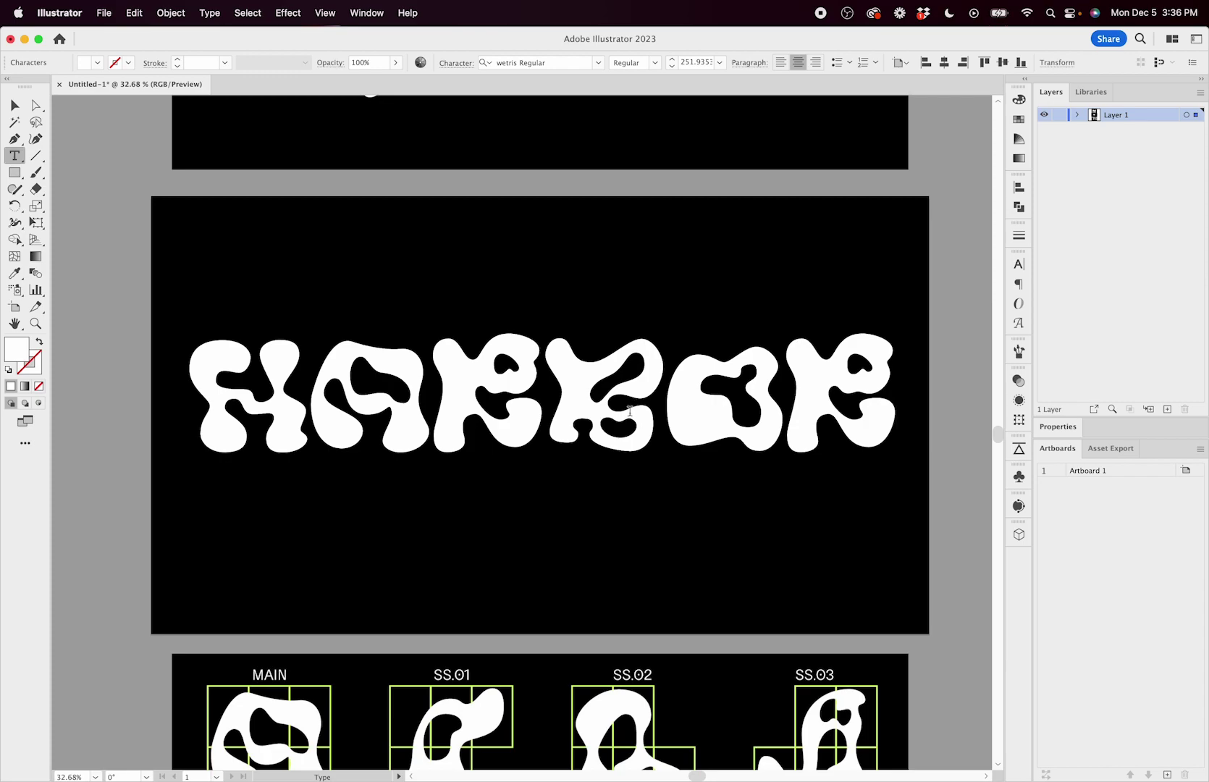
- Nudge the HARBOR headline slightly left and deselect it
click(14, 106)
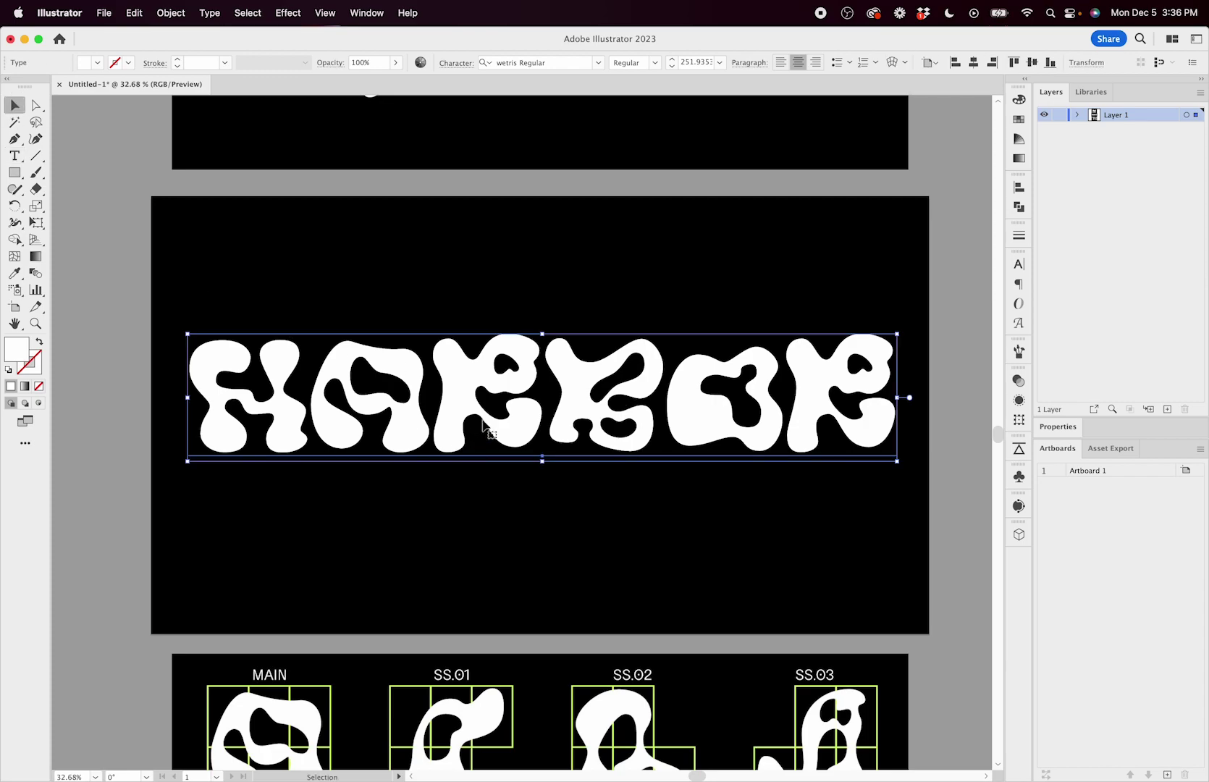
mouse_move(481, 421)
mouse_down()
mouse_move(498, 414)
mouse_move(481, 425)
mouse_up()
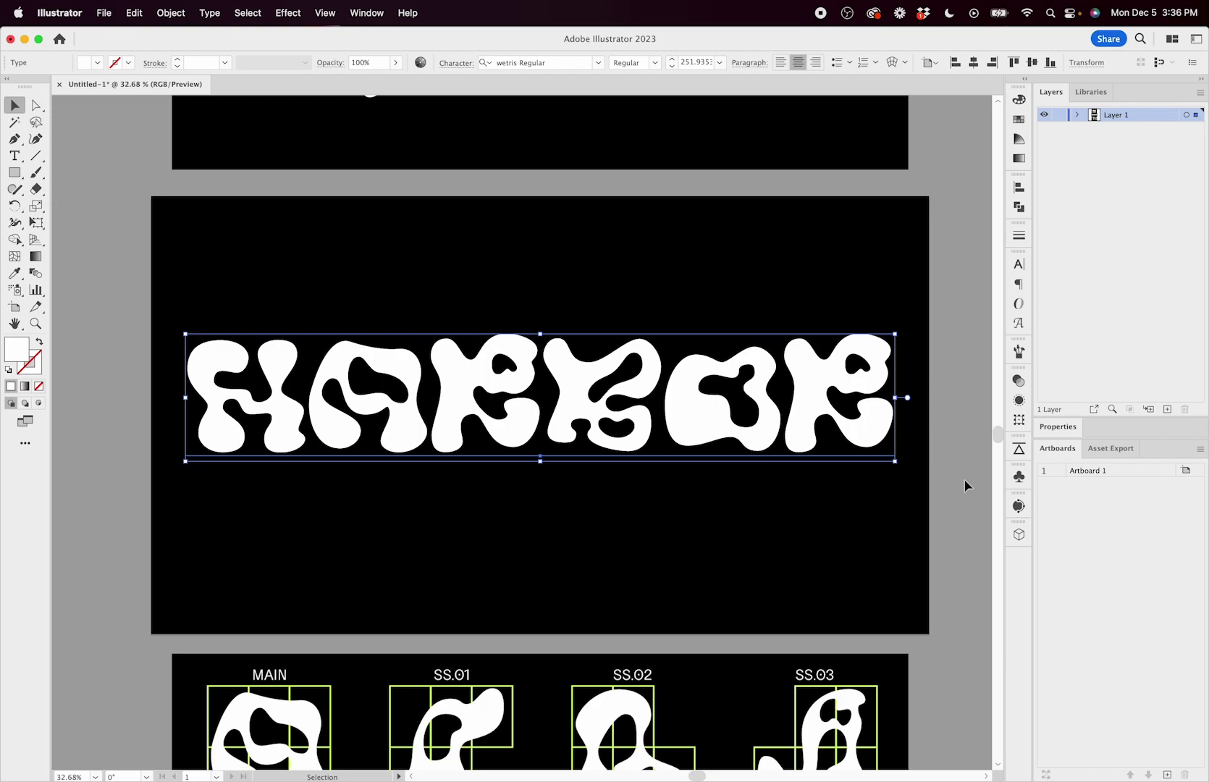
click(963, 316)
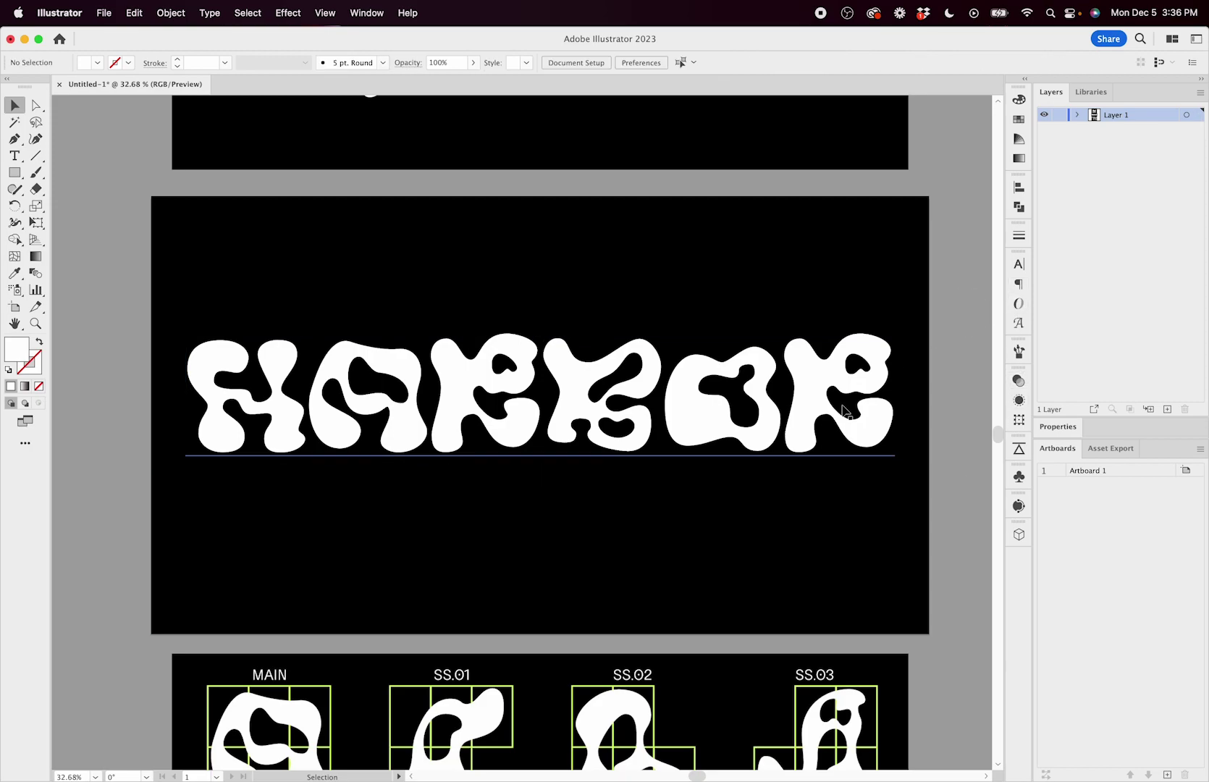
click(822, 427)
click(945, 384)
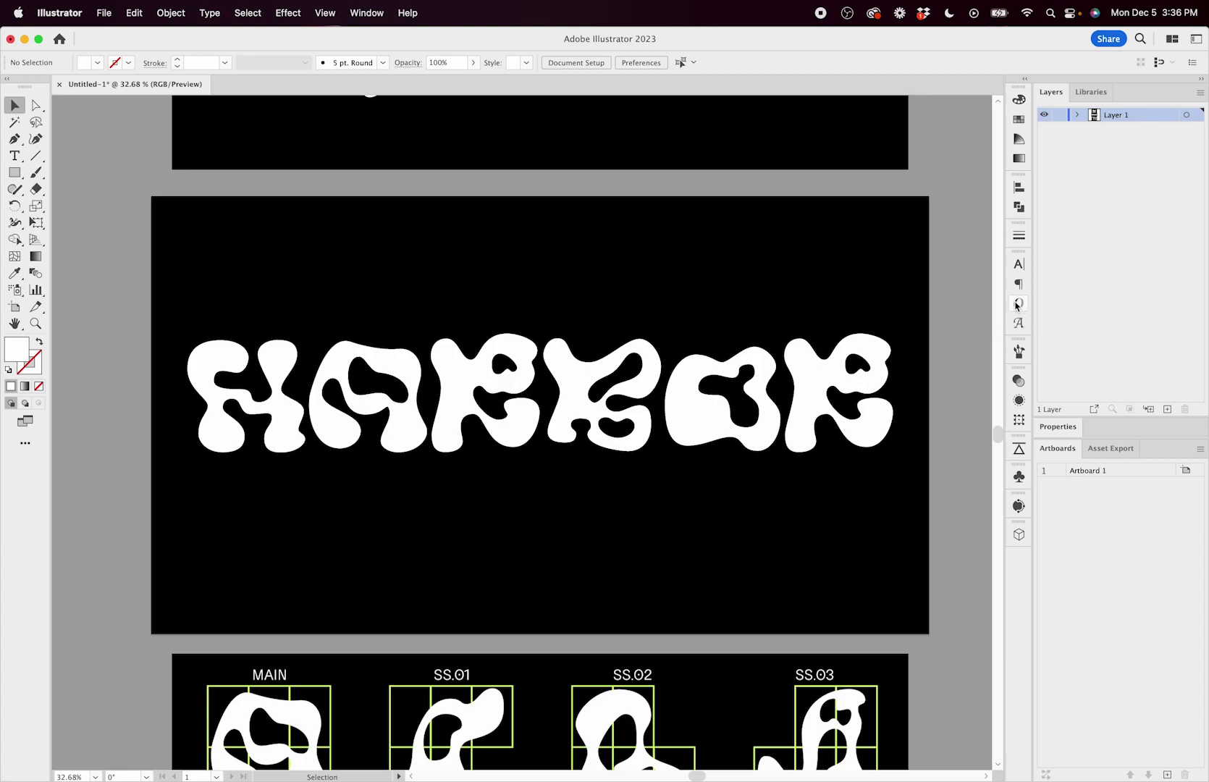
- Enable Contextual Alternates for the HARBOR headline from the OpenType panel
click(366, 14)
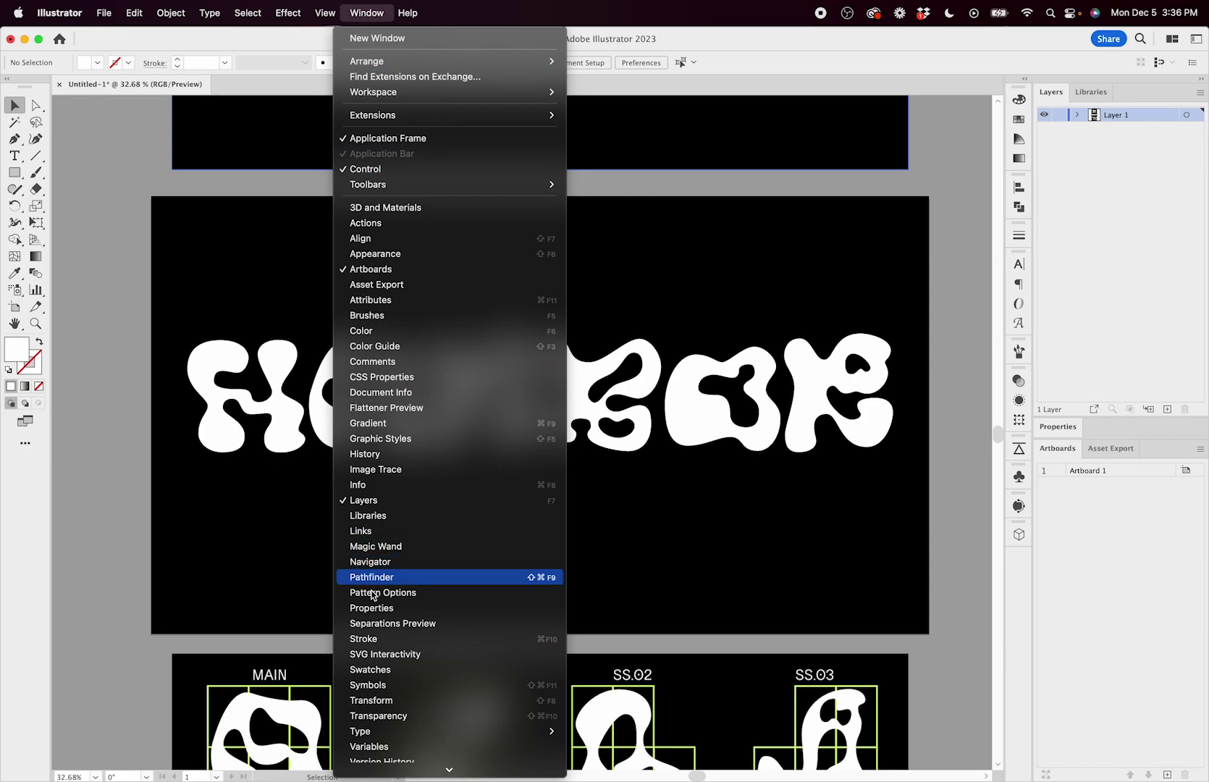
mouse_move(390, 737)
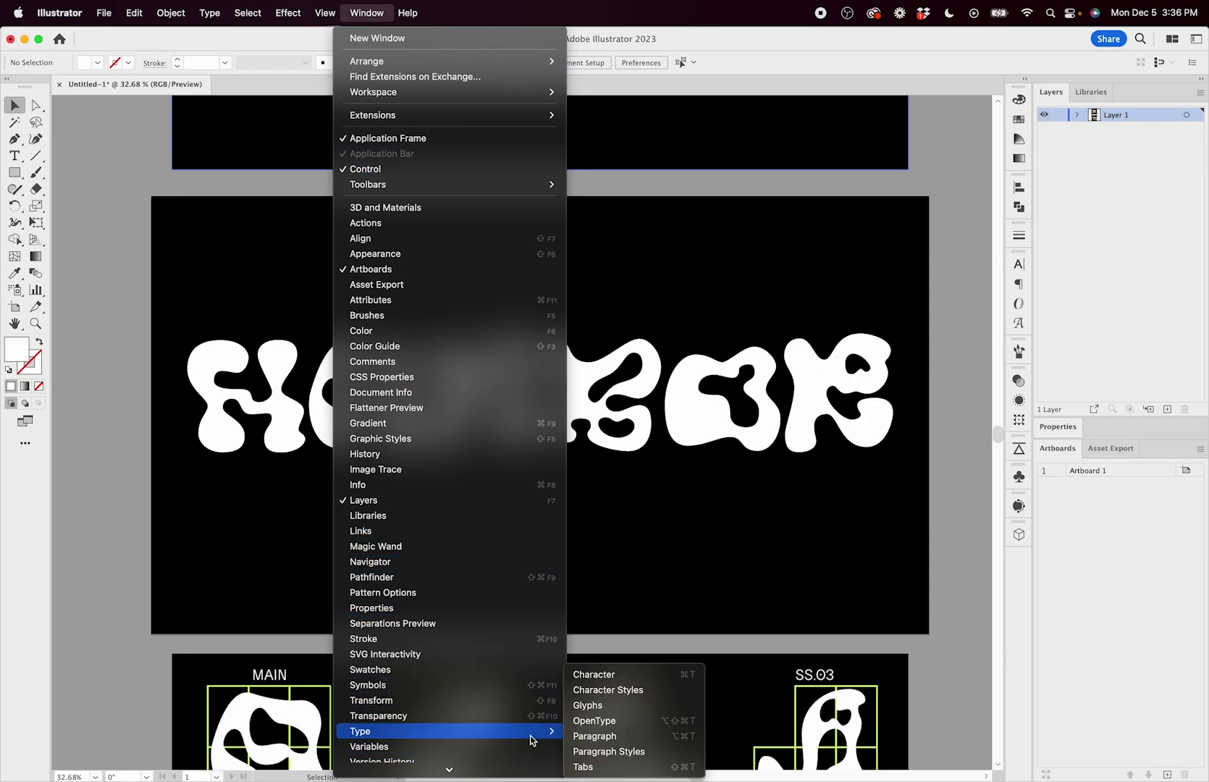
click(619, 720)
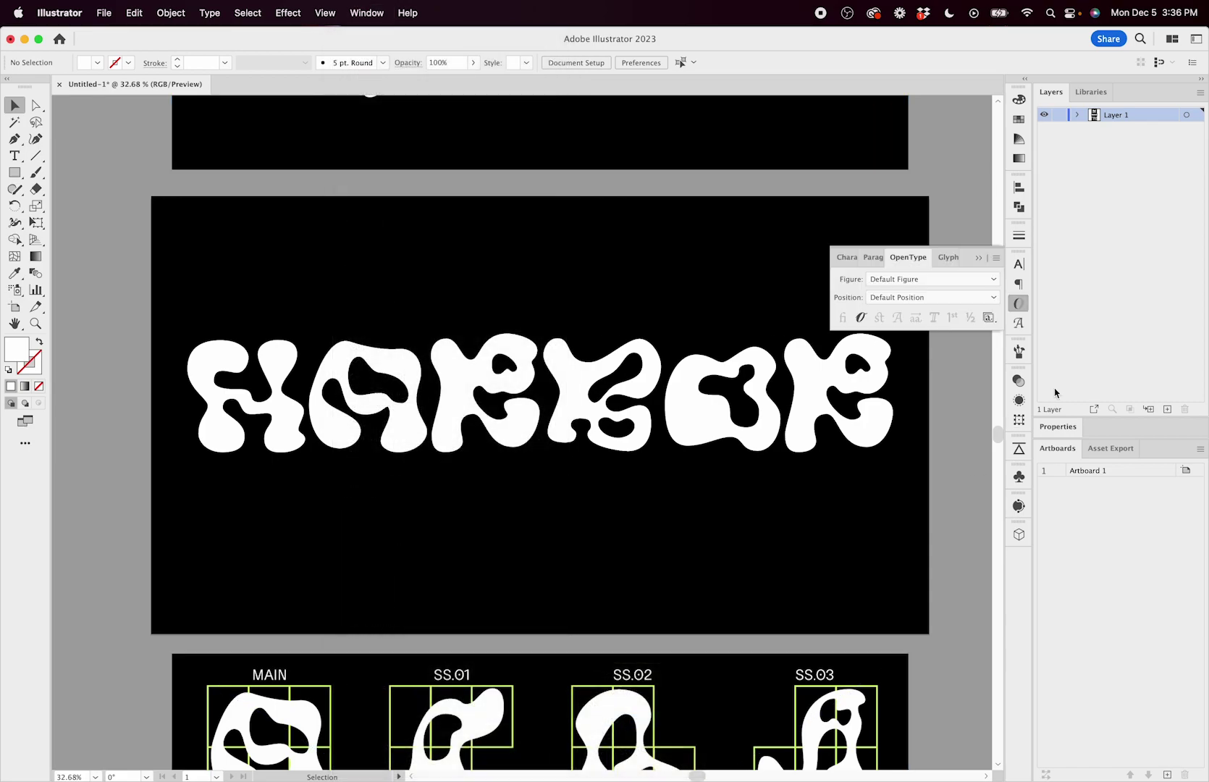
click(858, 393)
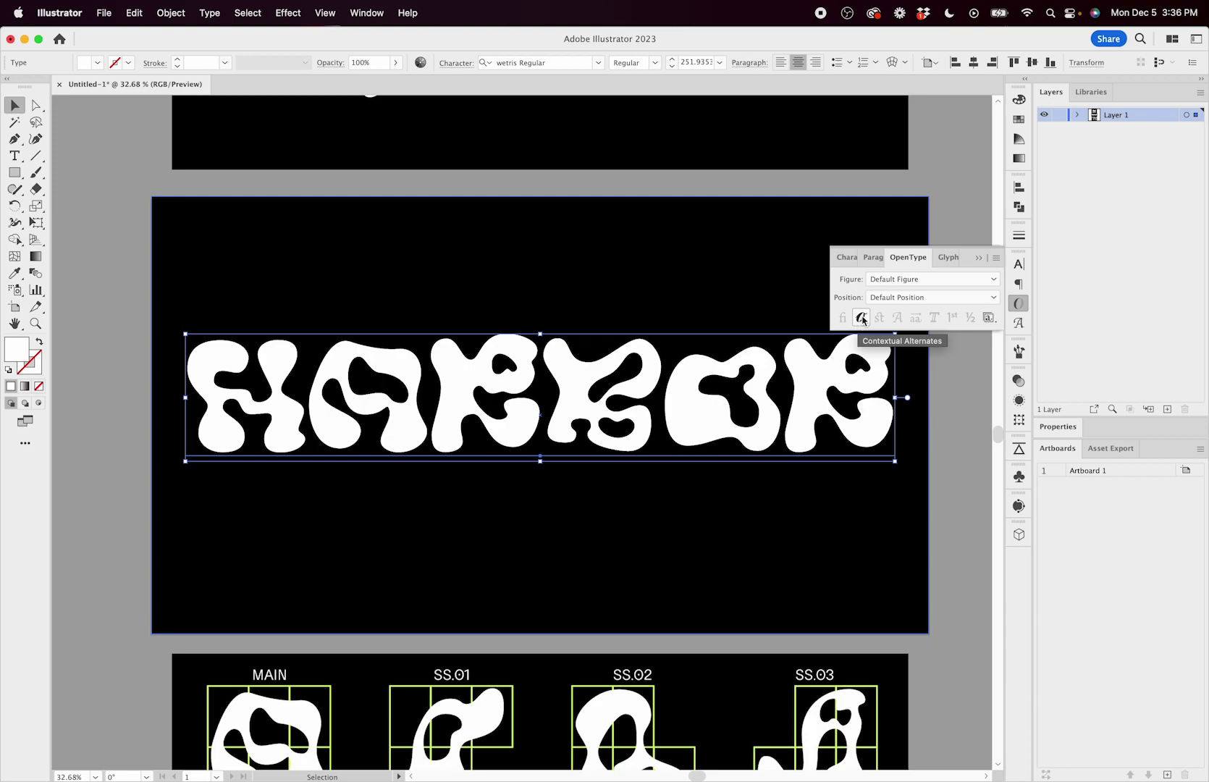
click(861, 318)
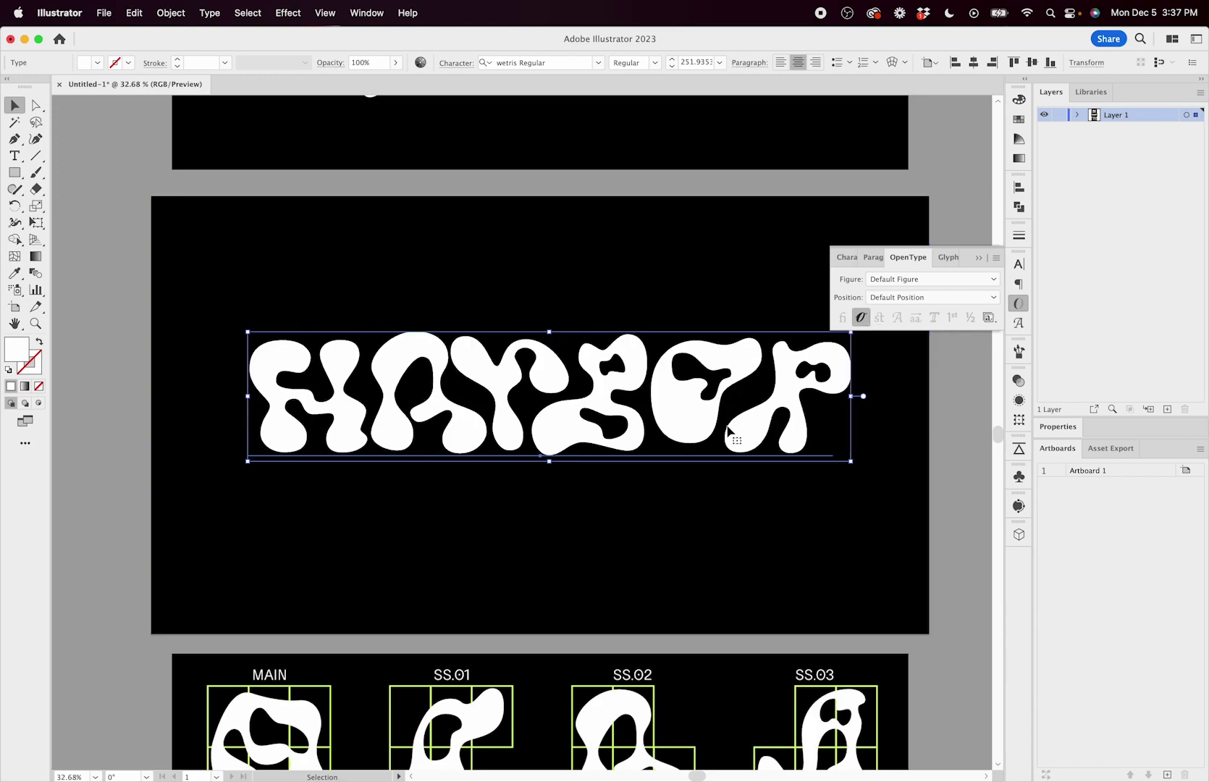
double_click(750, 409)
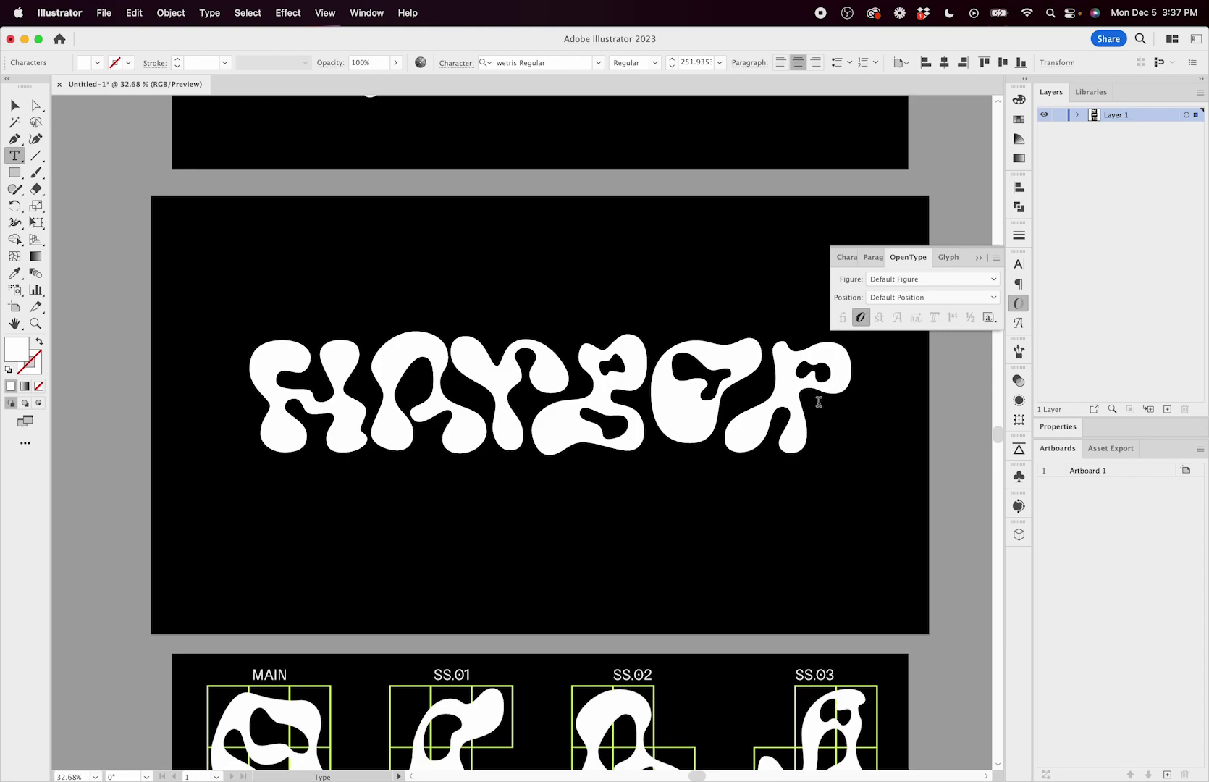
- Replace the headline with two stacked lines reading GATZ
key(BackSpace)
key(BackSpace)
key(BackSpace)
key(BackSpace)
key(BackSpace)
key(BackSpace)
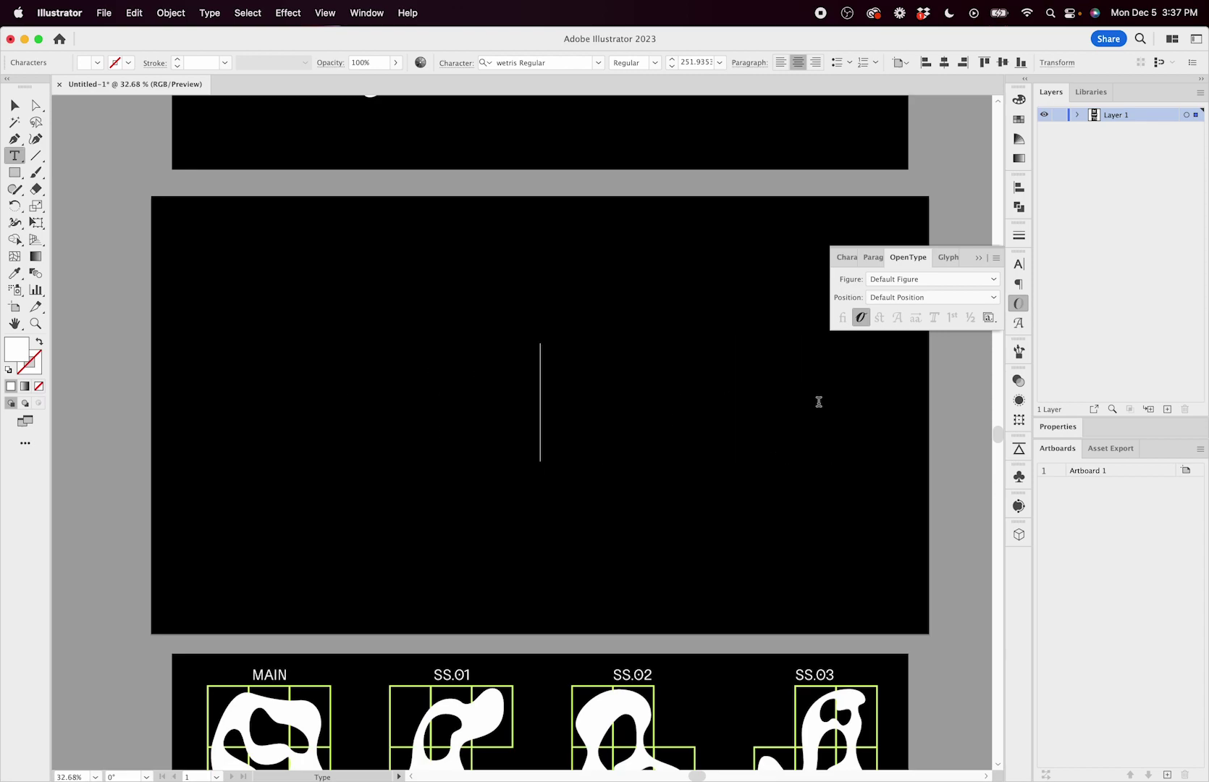
text(ES)
key(BackSpace)
key(BackSpace)
text(GATZ)
key(Return)
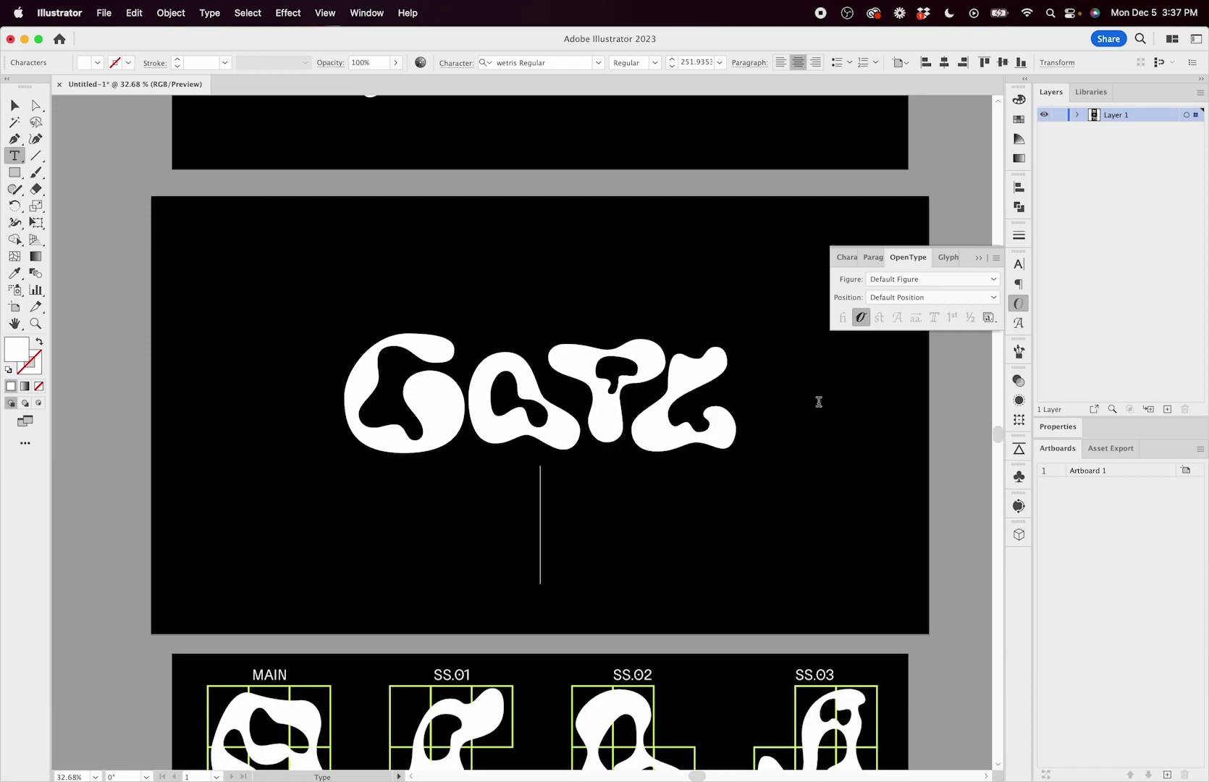
text(GATZ)
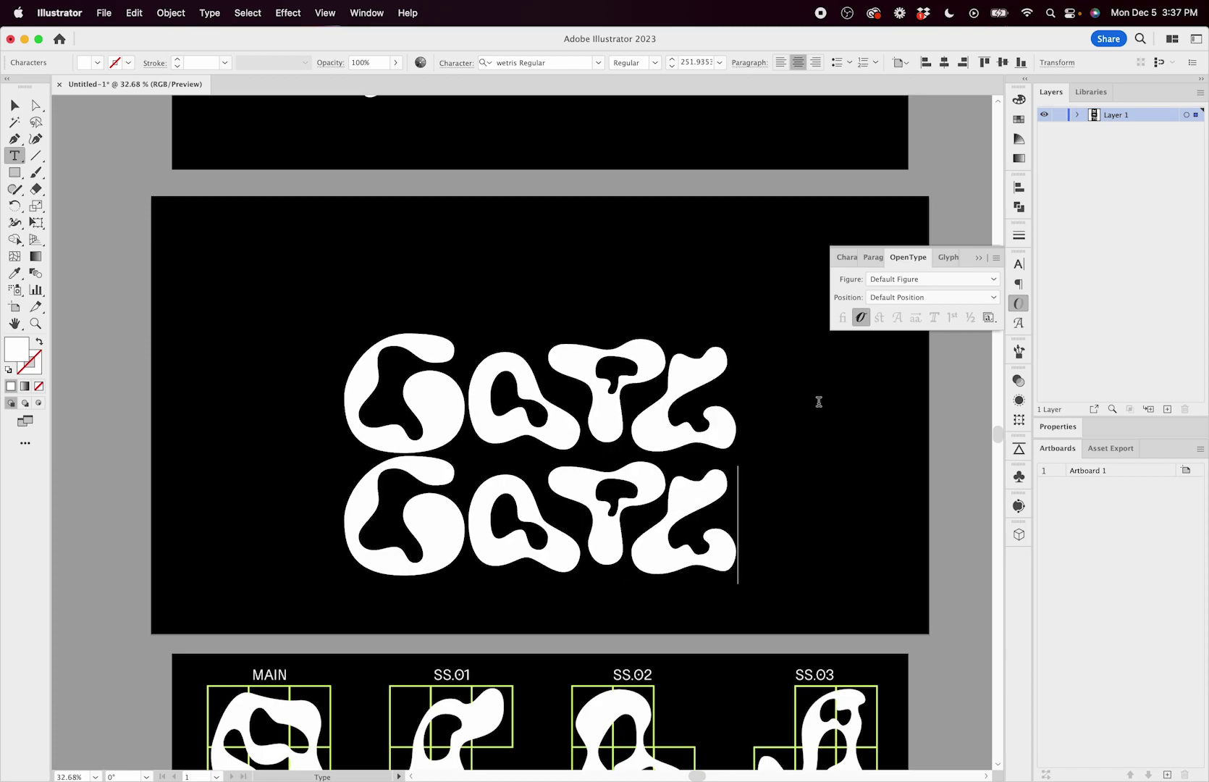
- Swap line two's first G through its ss02, fifth, seventh and eighth alternate glyphs
drag(463, 517, 371, 518)
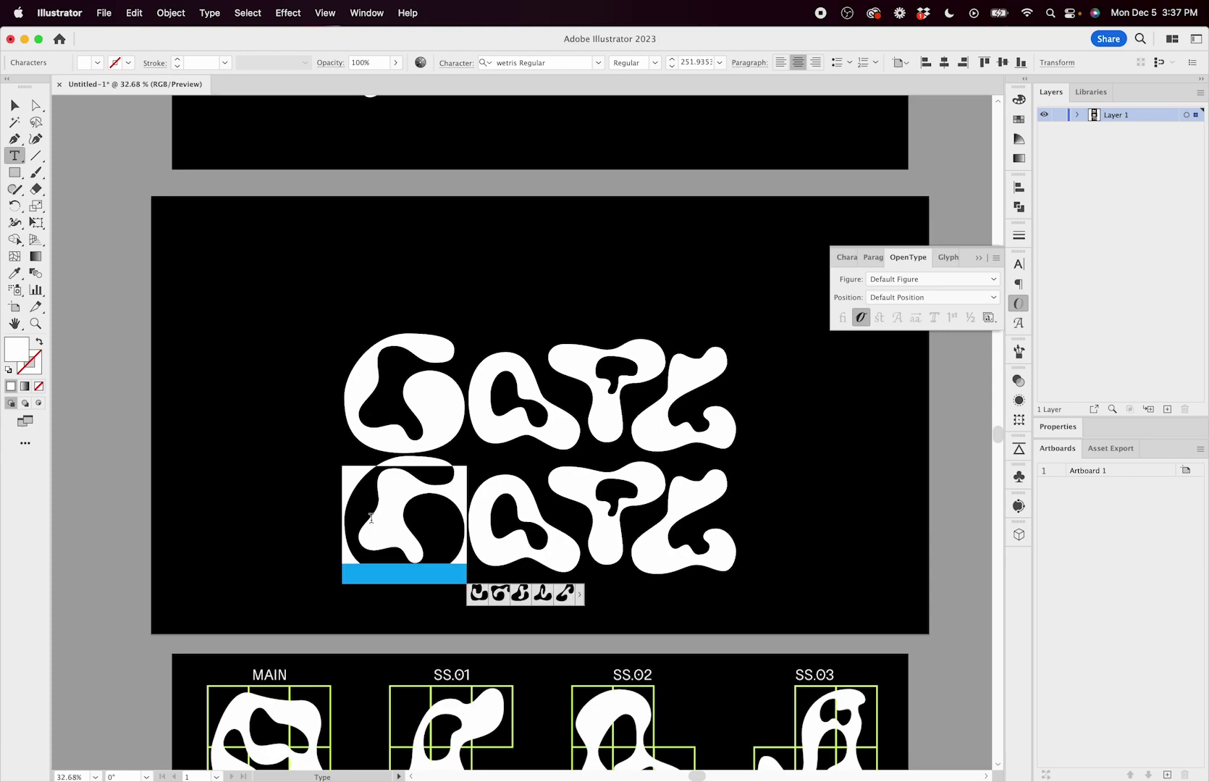
click(432, 508)
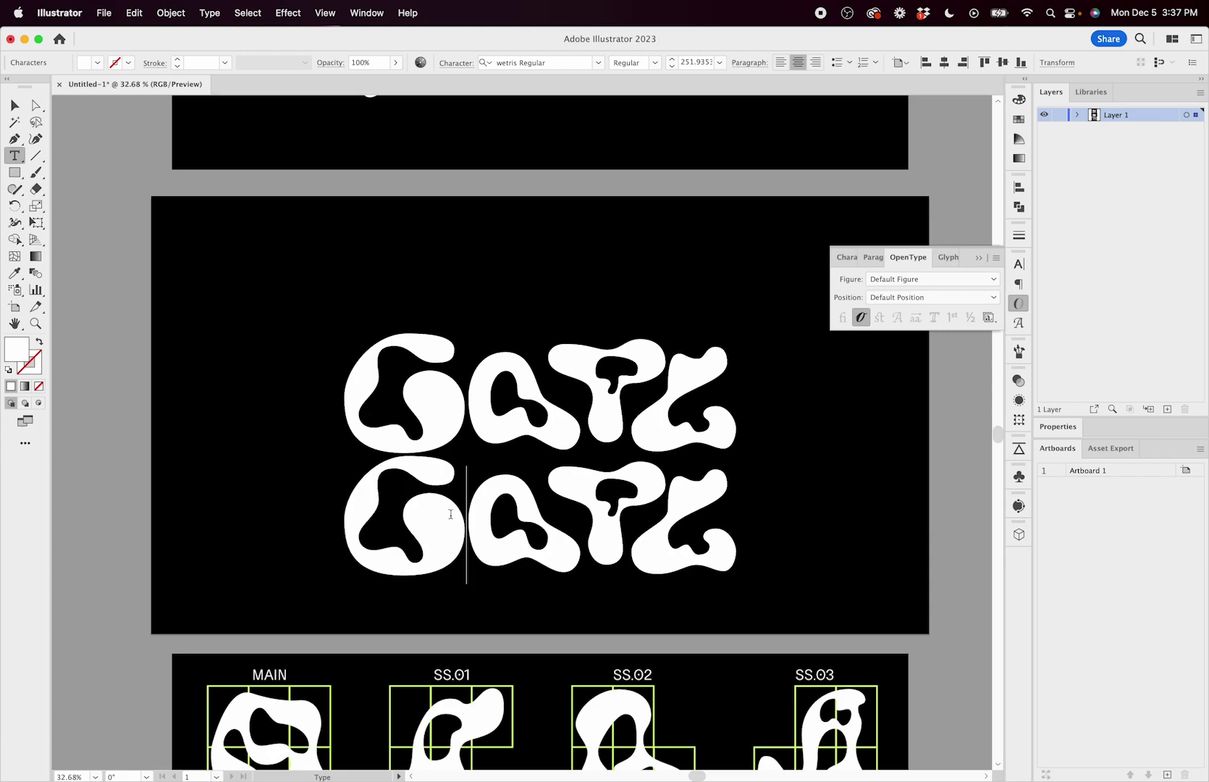
drag(467, 516, 343, 514)
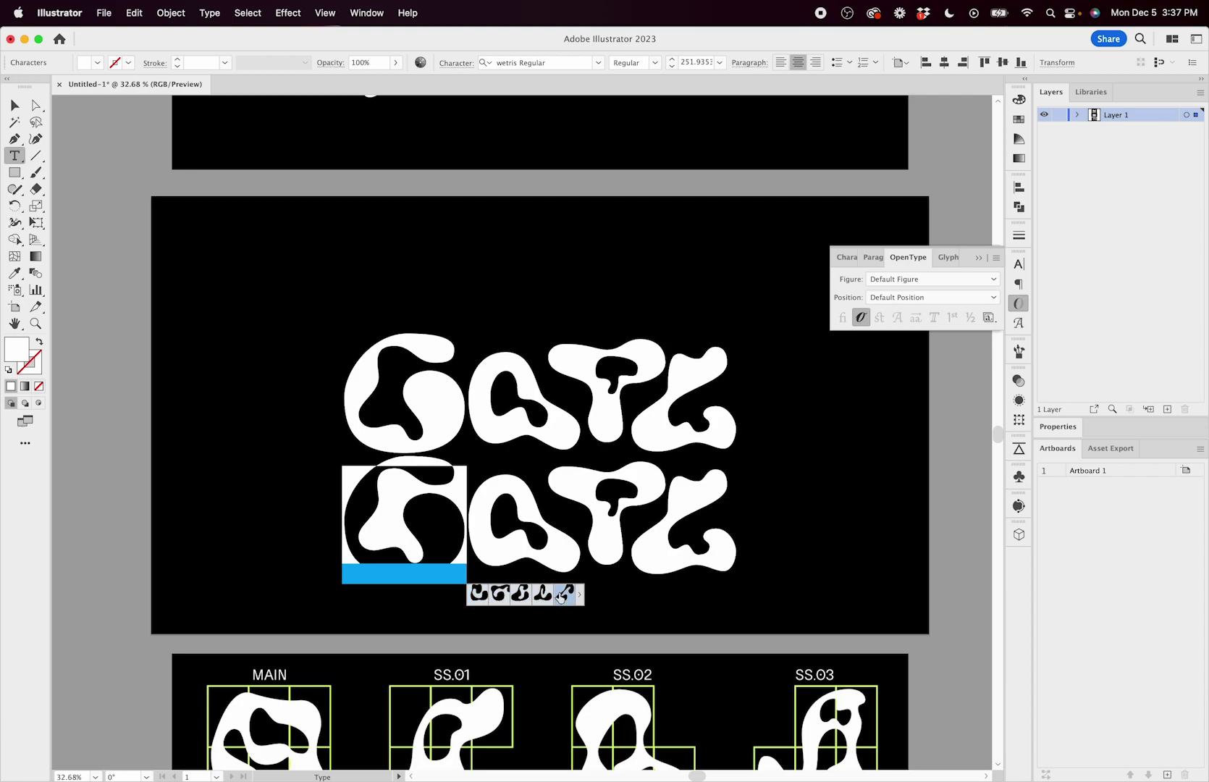
click(580, 595)
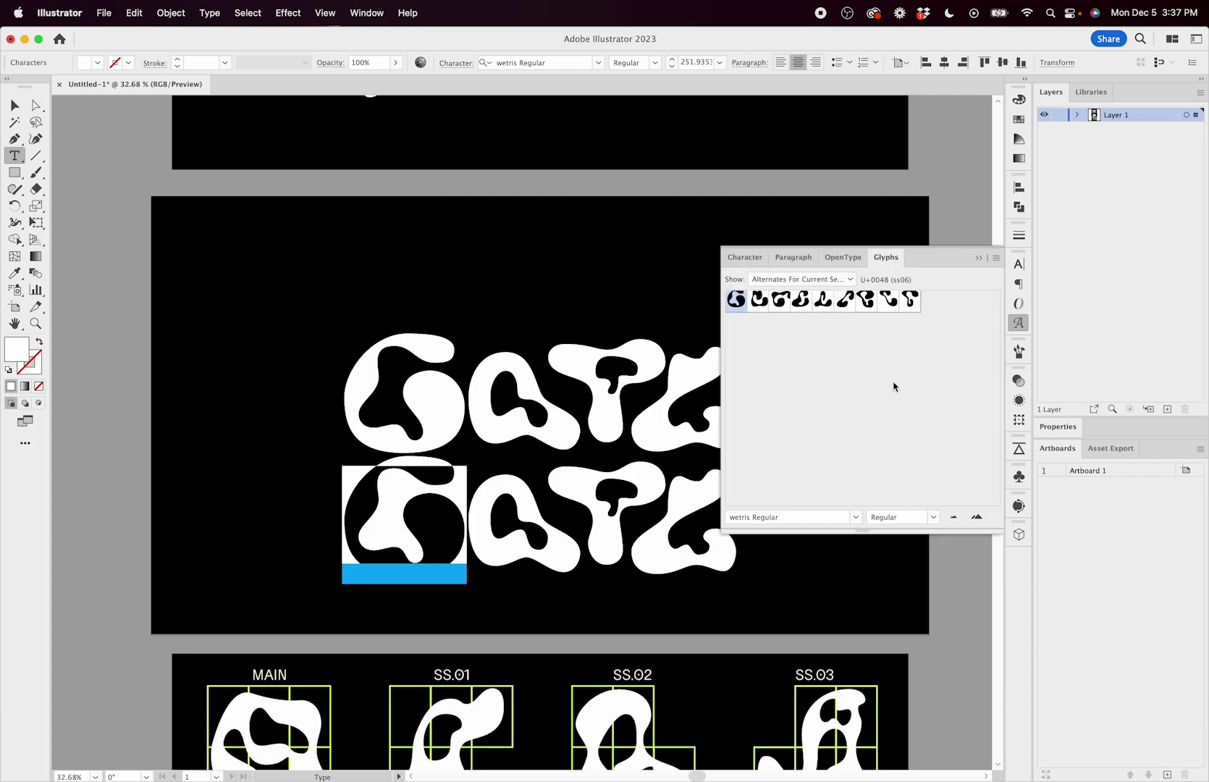
double_click(780, 309)
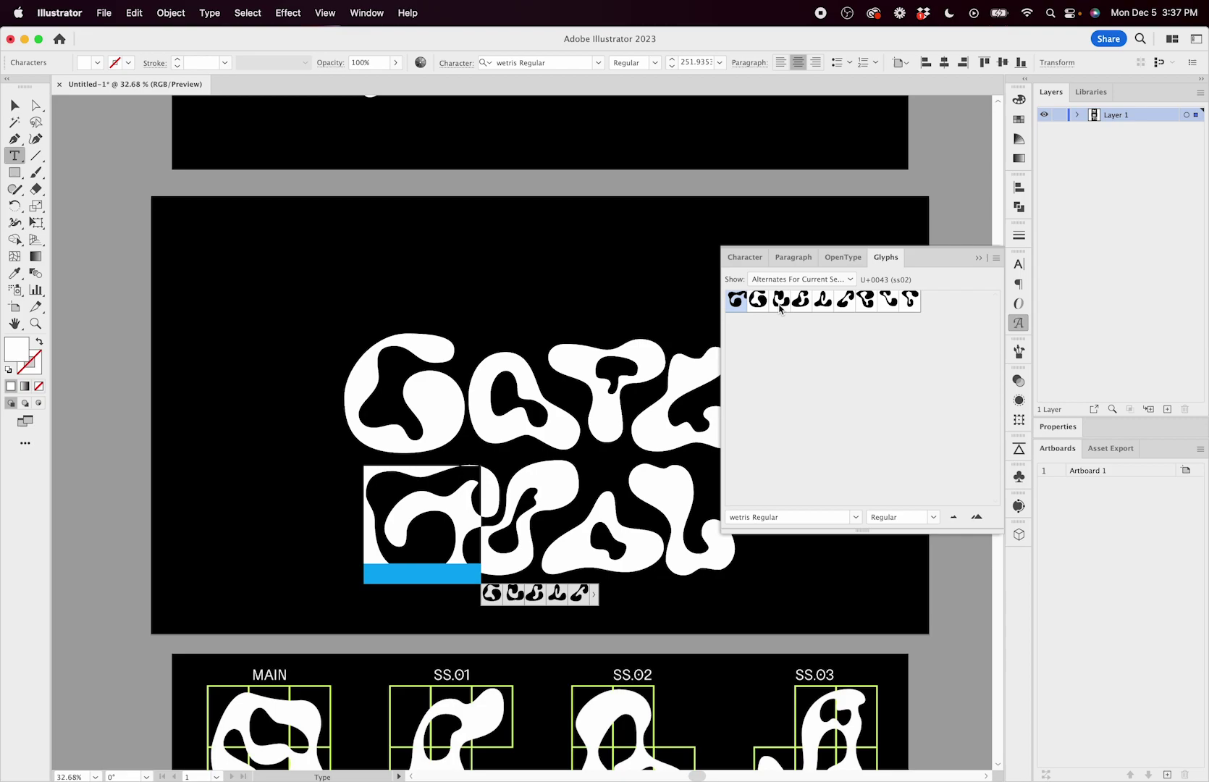
double_click(824, 302)
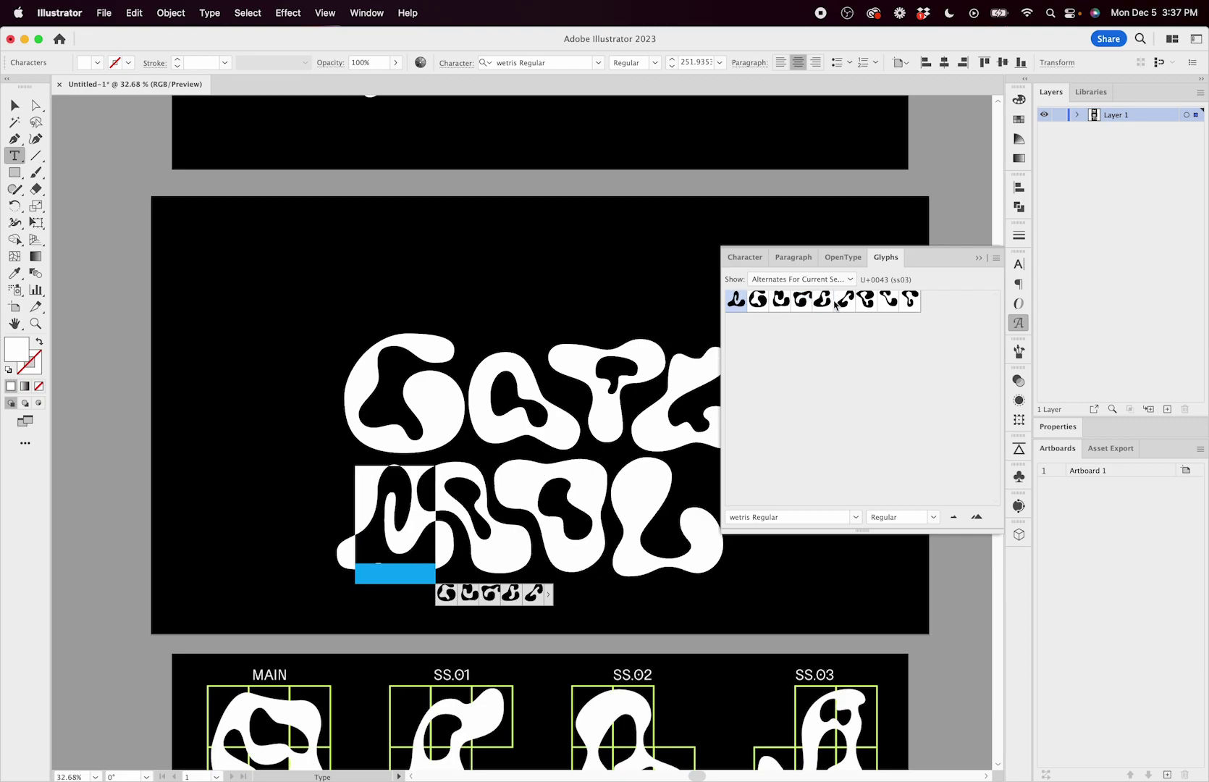
double_click(863, 303)
double_click(886, 310)
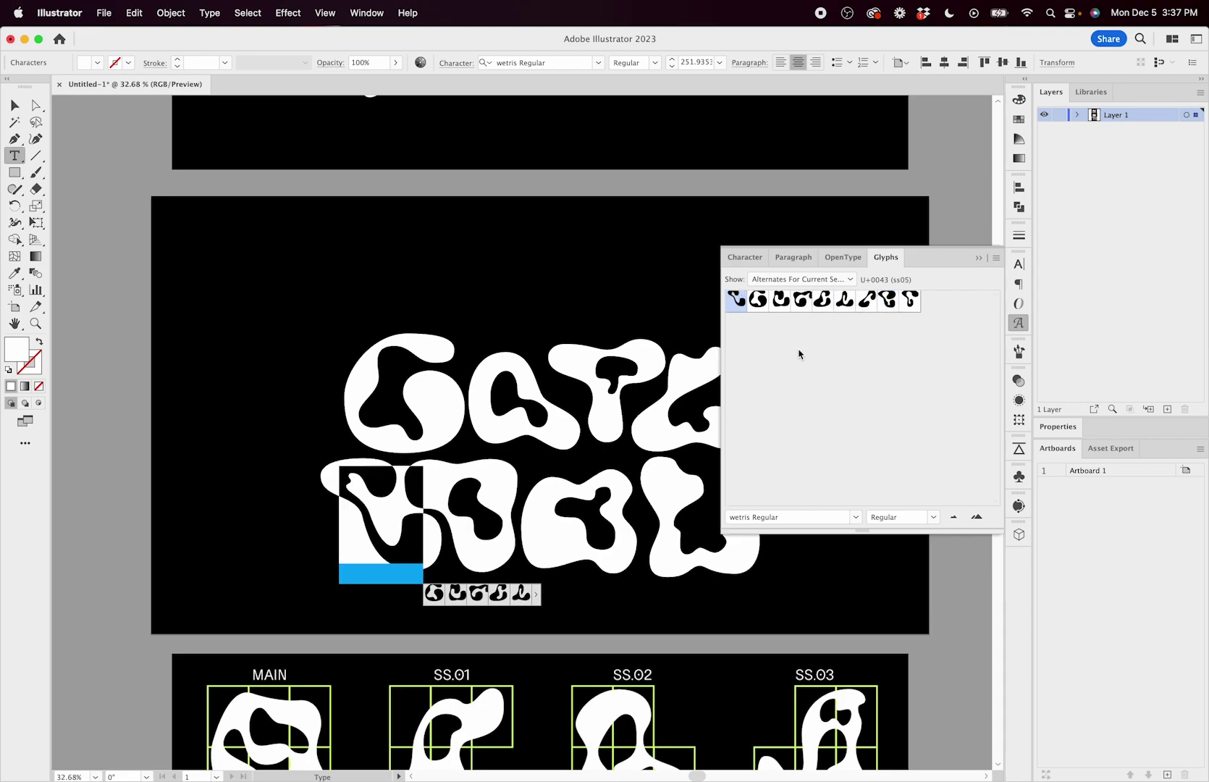
- Deselect the edited letter and select the black background rectangle
click(628, 467)
scroll(628, 467, down, 3)
scroll(628, 467, right, 3)
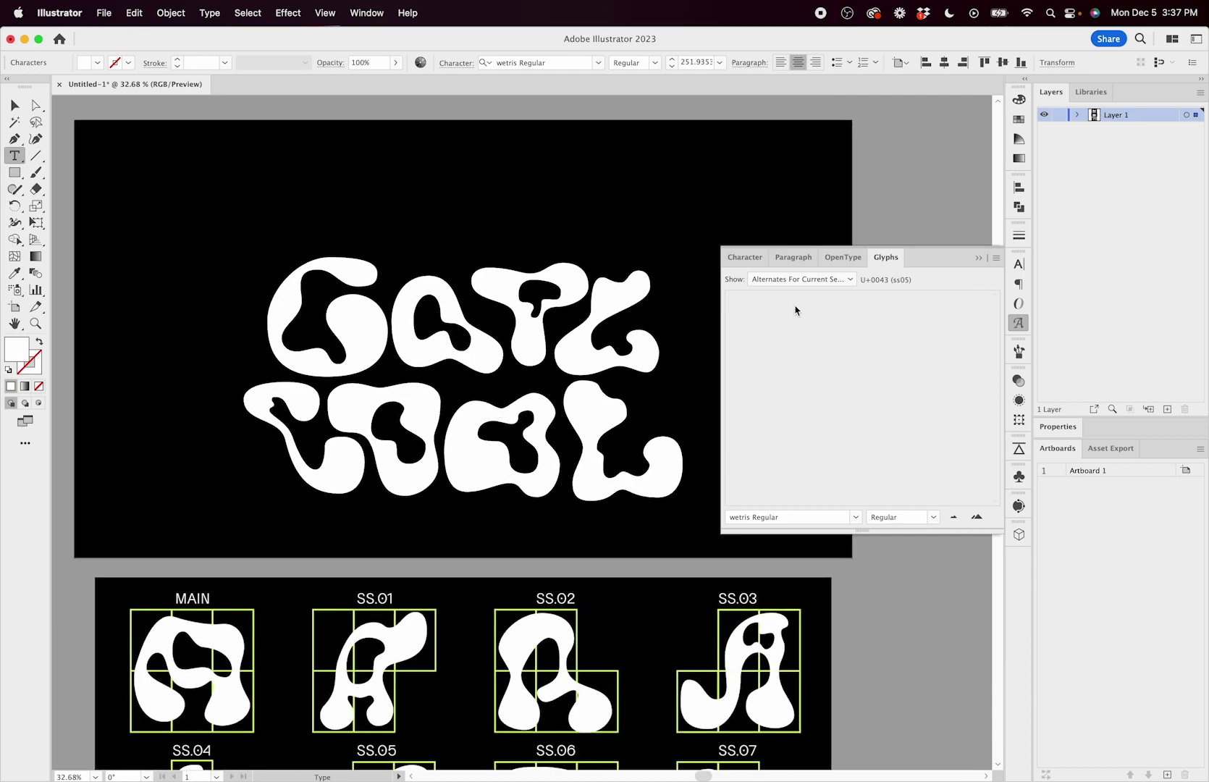
key(Escape)
scroll(615, 229, up, 2)
click(615, 229)
- Close the glyph alternates, move the lettering up-left, and reselect it
click(978, 258)
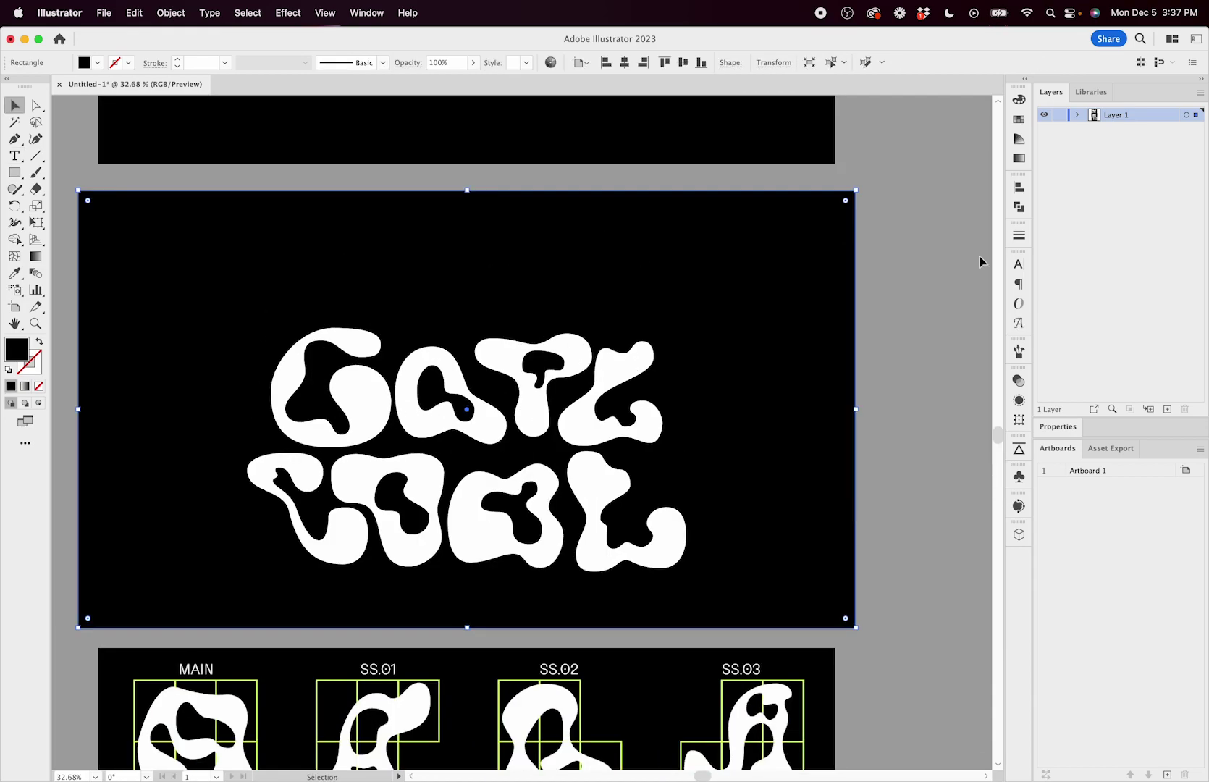
drag(495, 519, 487, 474)
click(874, 374)
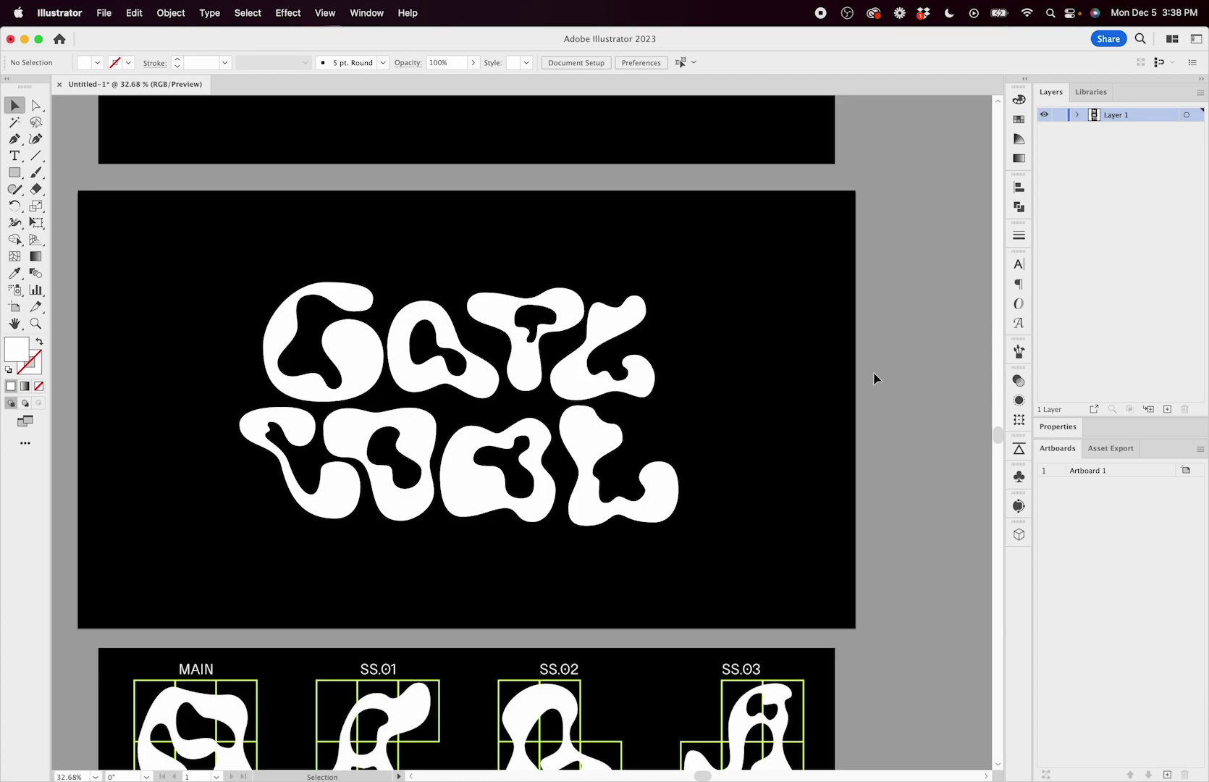
click(533, 522)
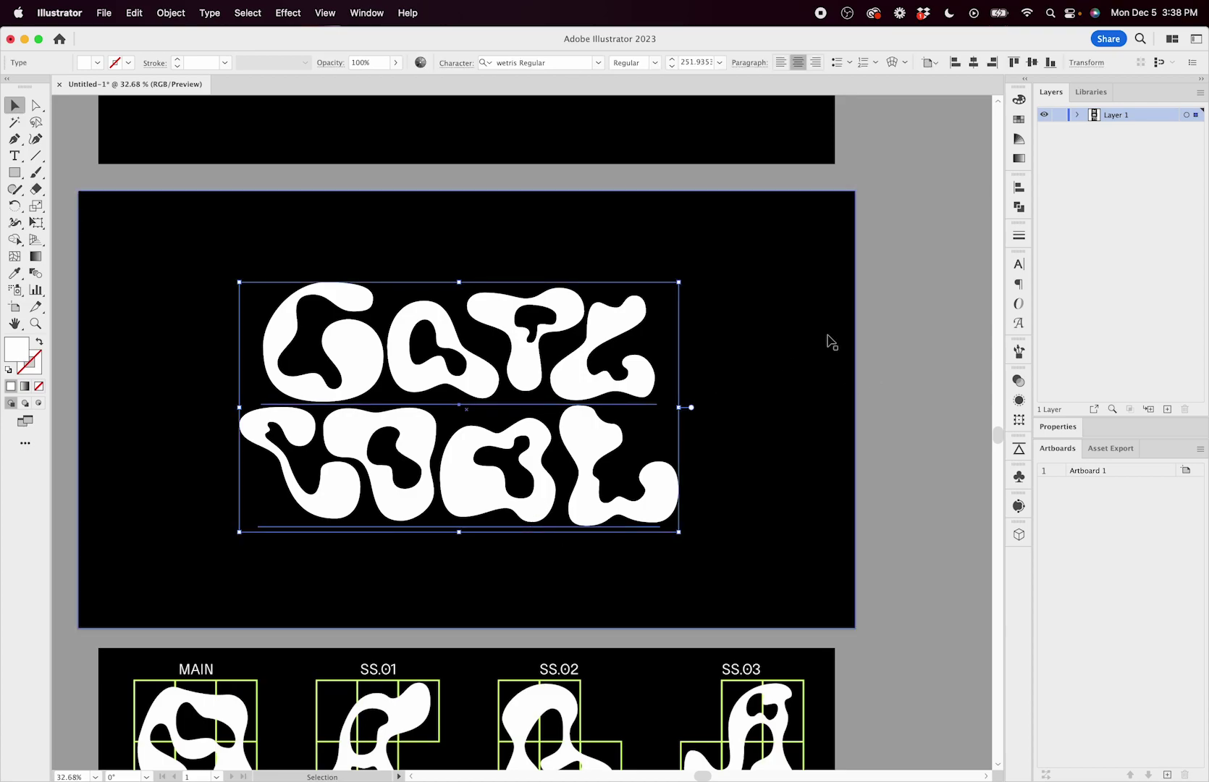
- Enable Contextual Alternates on the lettering, then test-type 'sdfasdfasdf' and undo it
click(1018, 303)
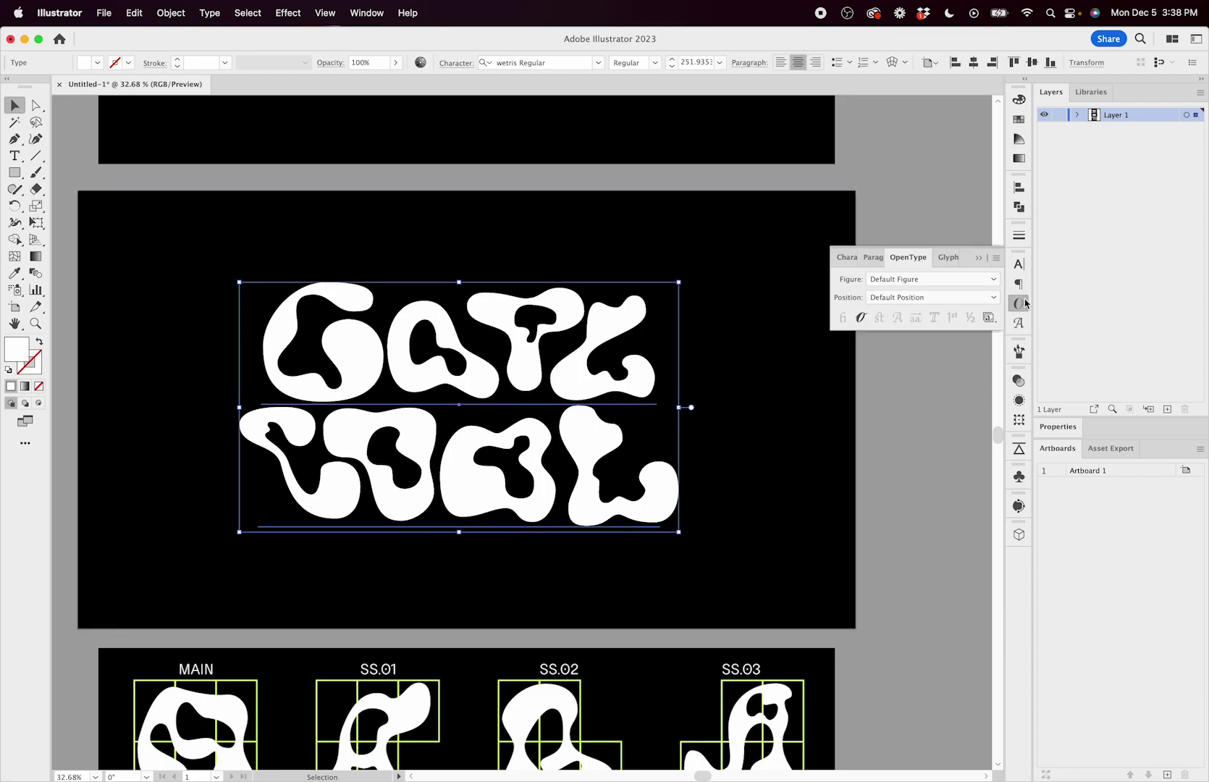
click(862, 318)
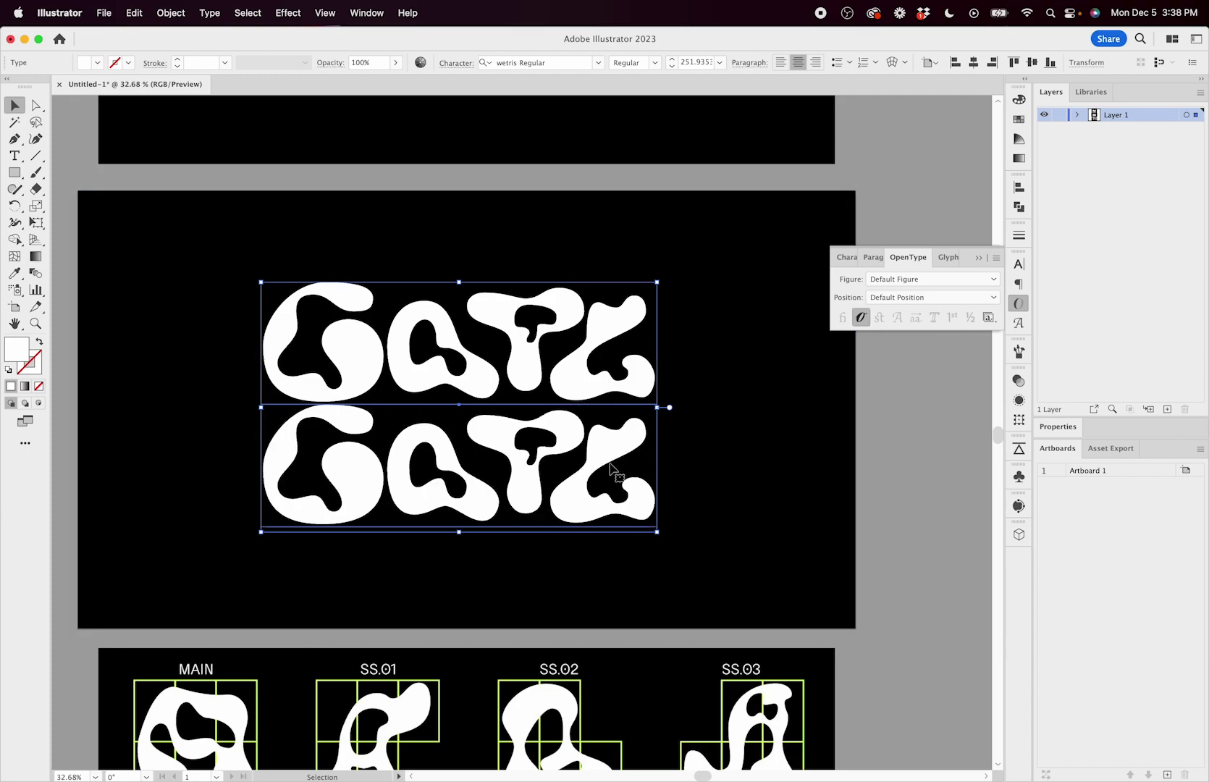
double_click(521, 457)
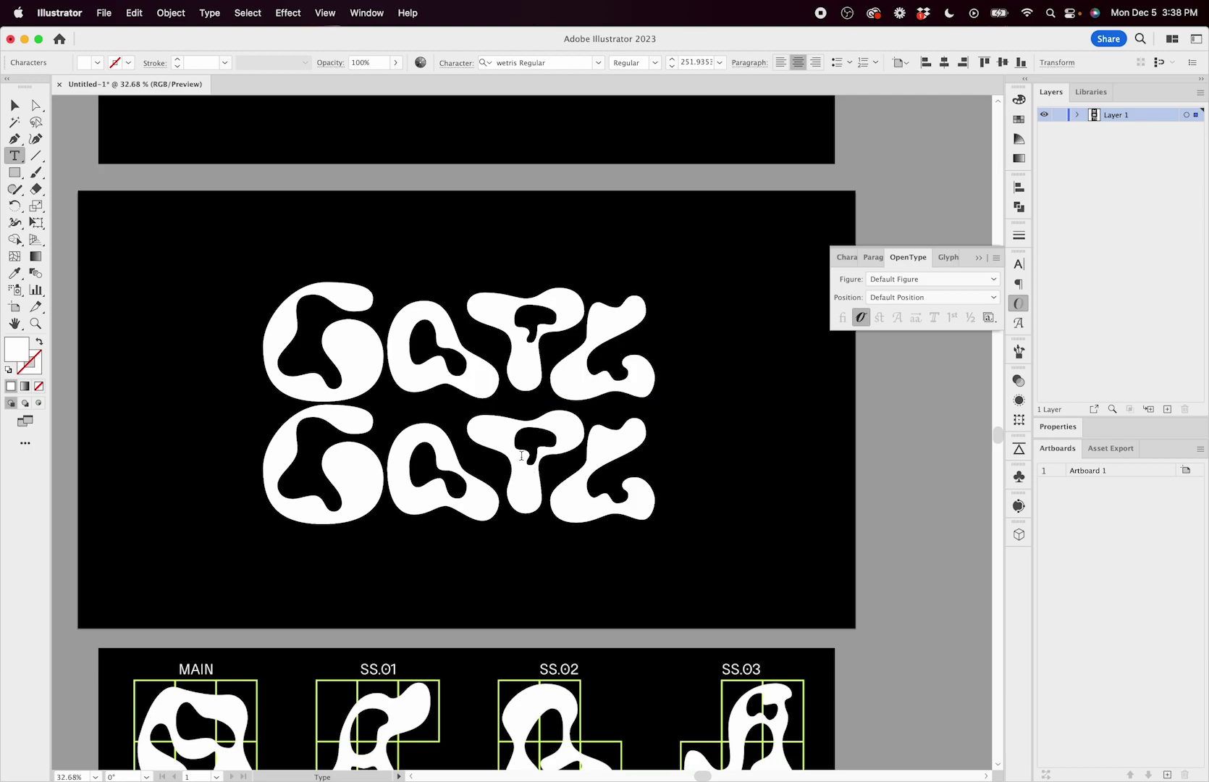
text(sdfasdfasdf)
key(super+z)
key(super+z)
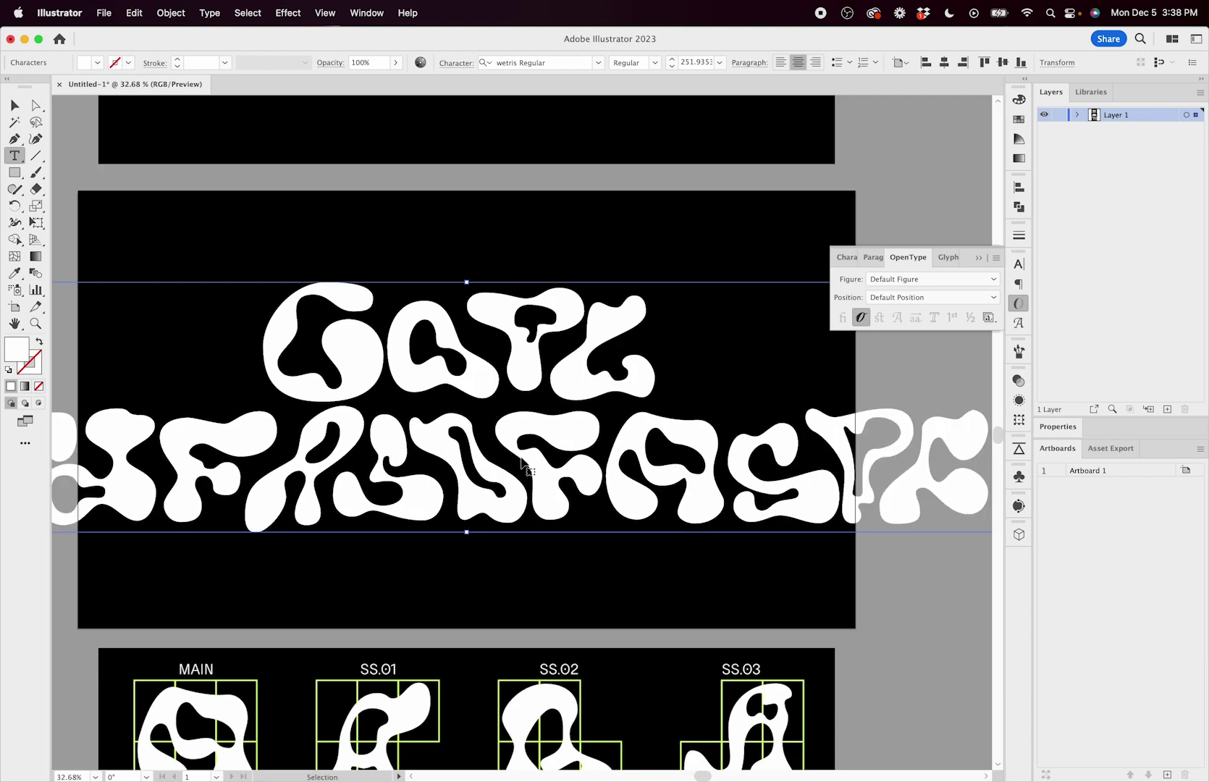
- Add a third line 'asdfasdf' set in Stylistic Set 5 below the lettering
click(989, 317)
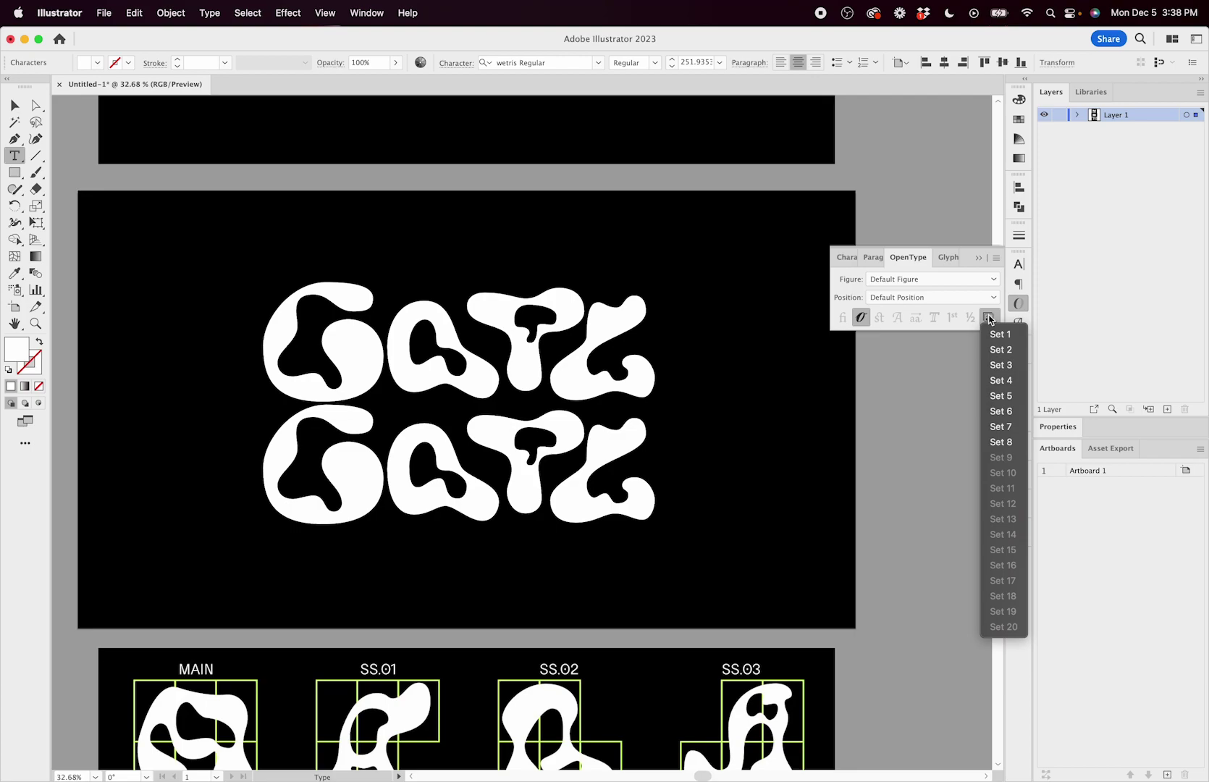
click(989, 319)
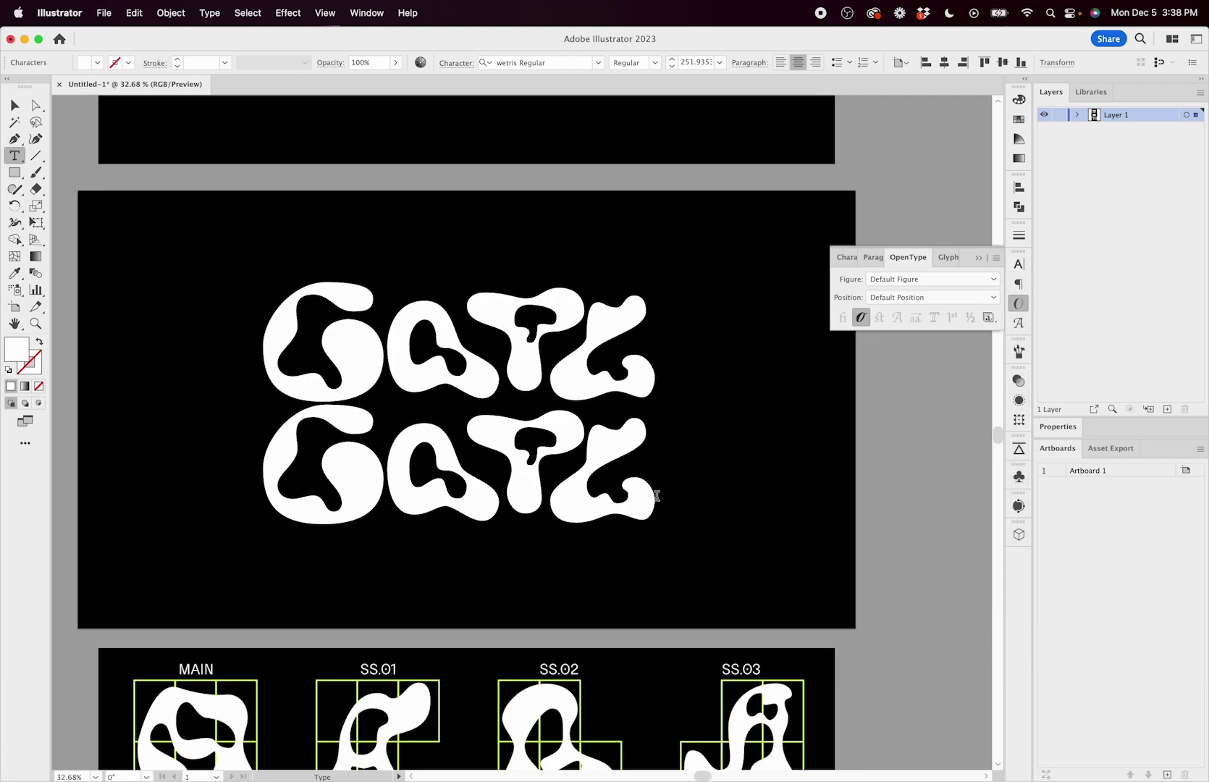
key(Return)
click(989, 317)
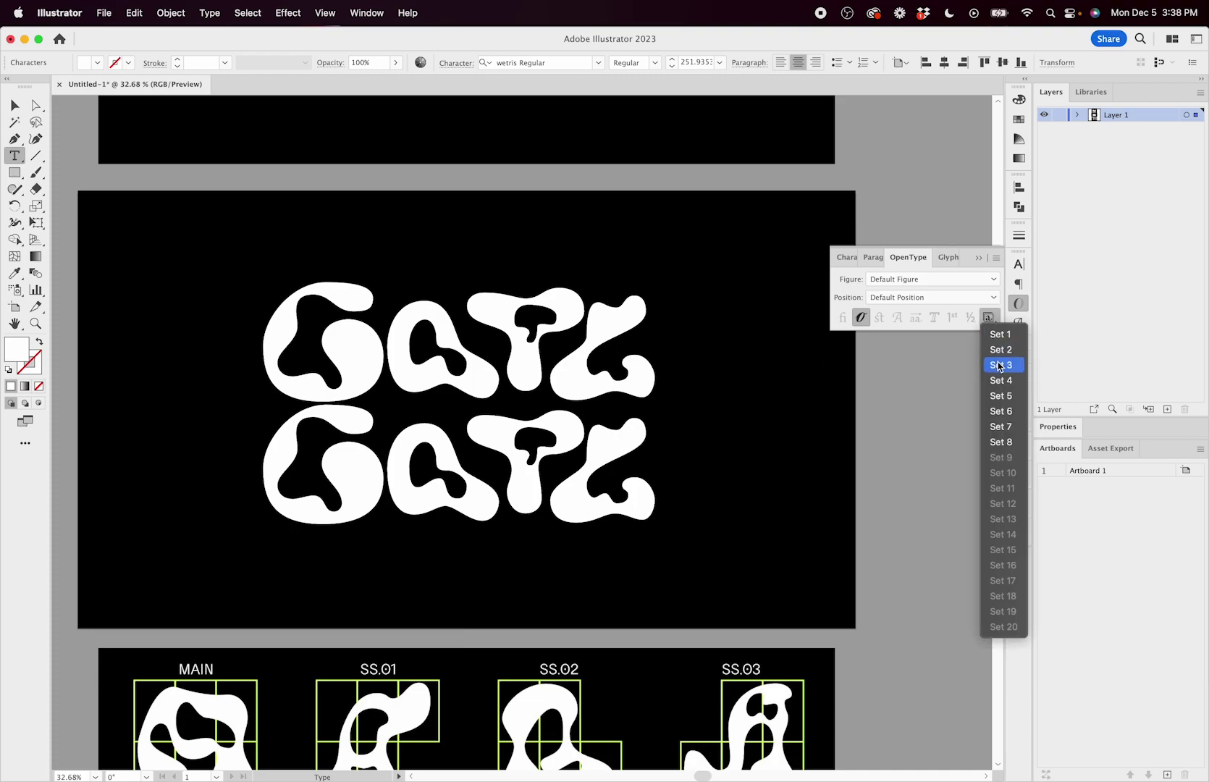
click(1001, 395)
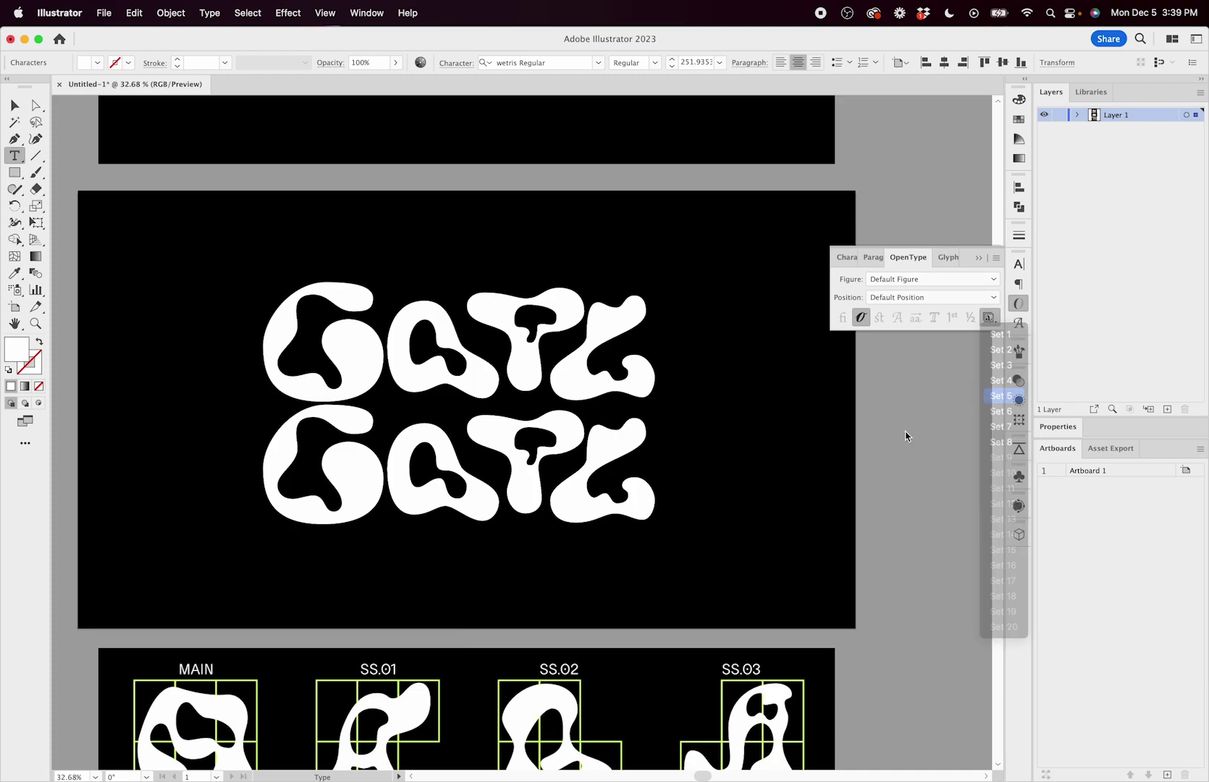
text(asdfasdf)
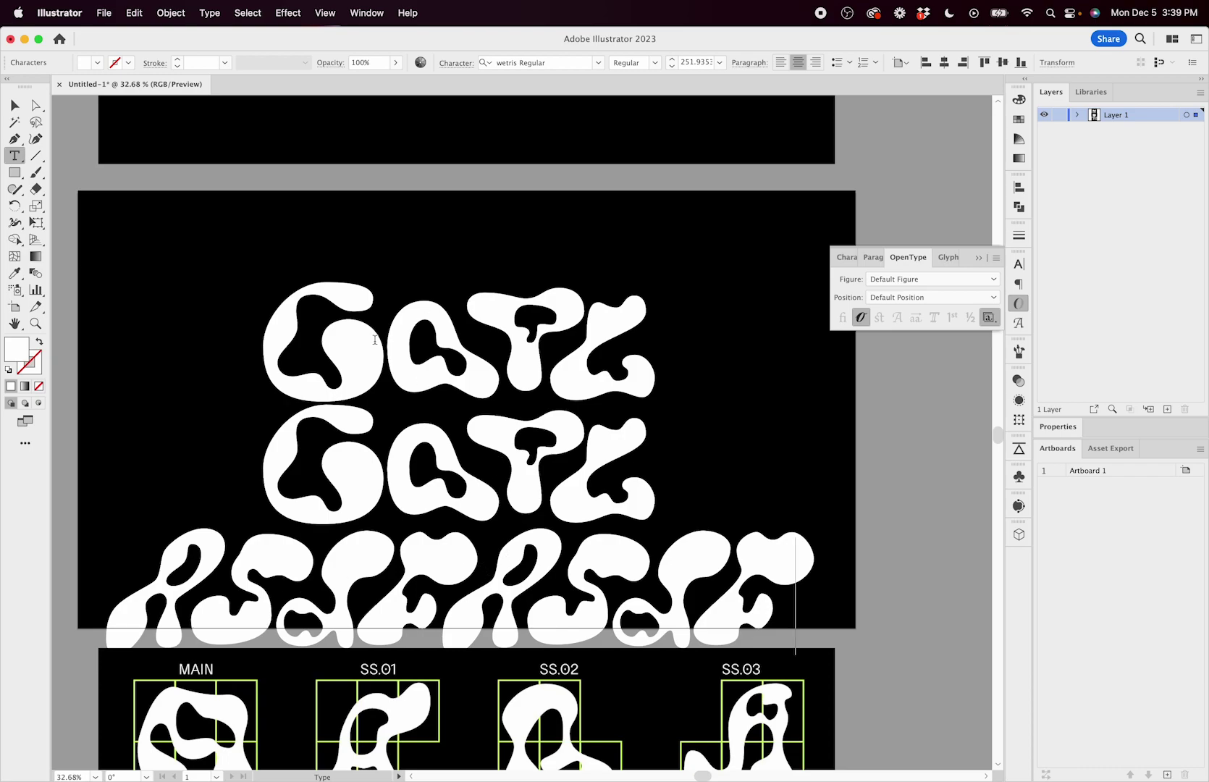
click(989, 317)
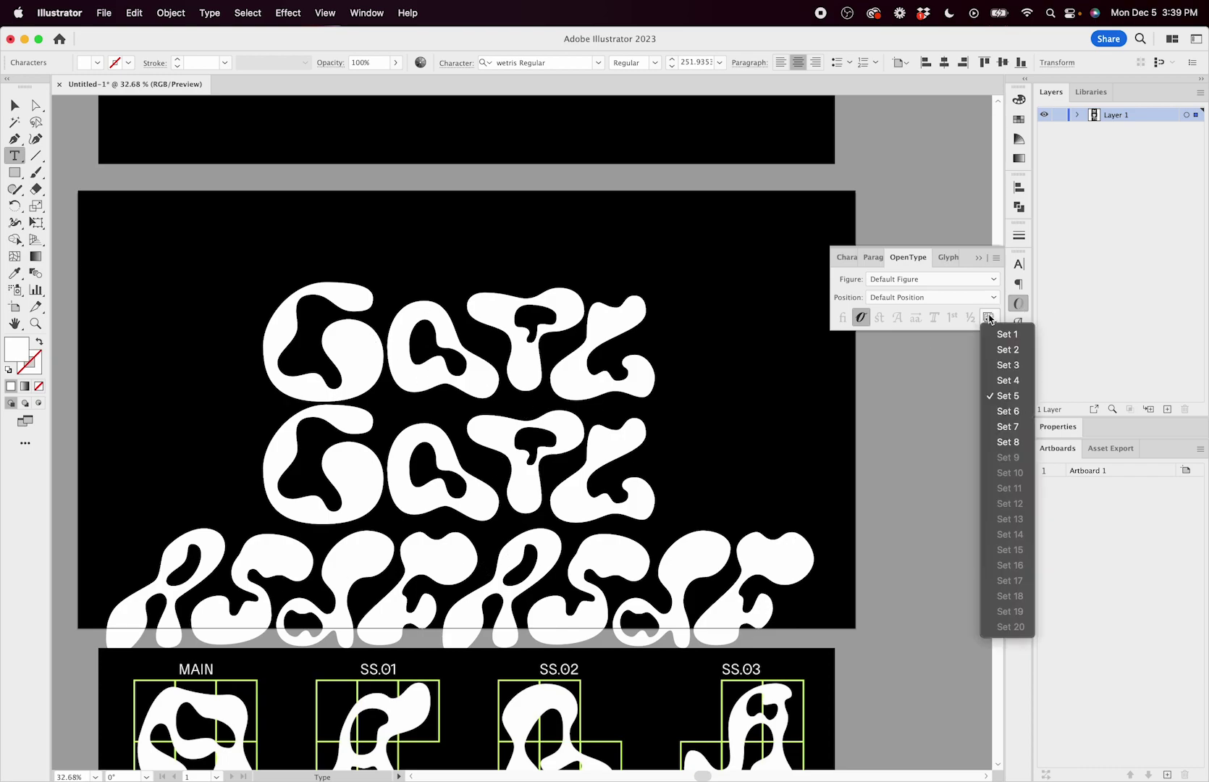
click(1023, 395)
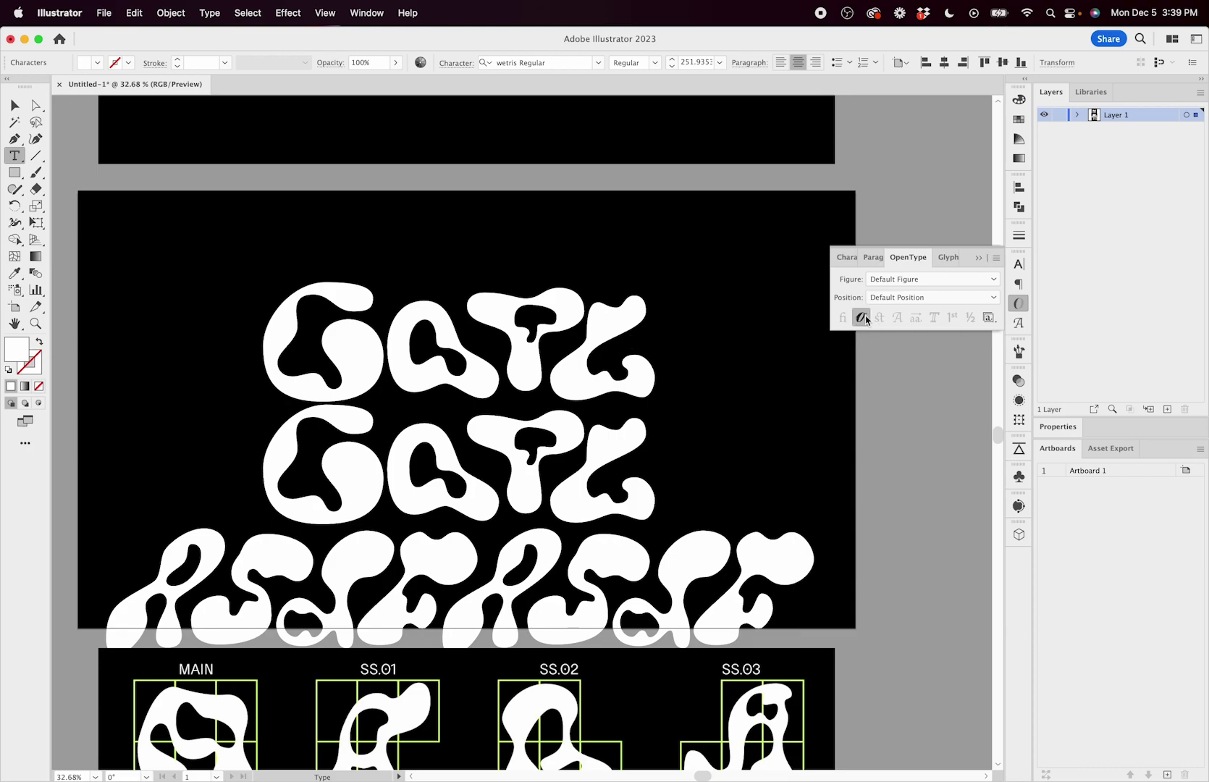
- Apply stylistic sets 2 and 4 to the blob text, toggling another set
click(987, 317)
click(1003, 350)
click(988, 317)
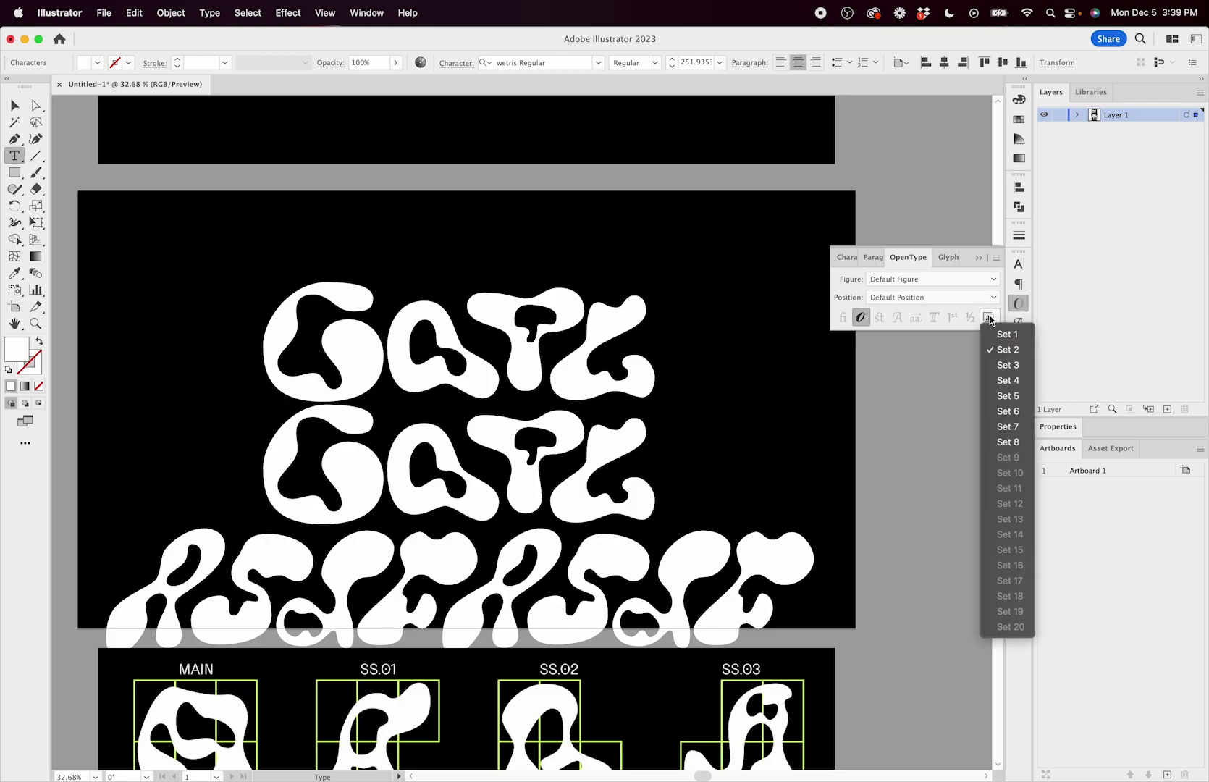
click(1003, 379)
click(987, 317)
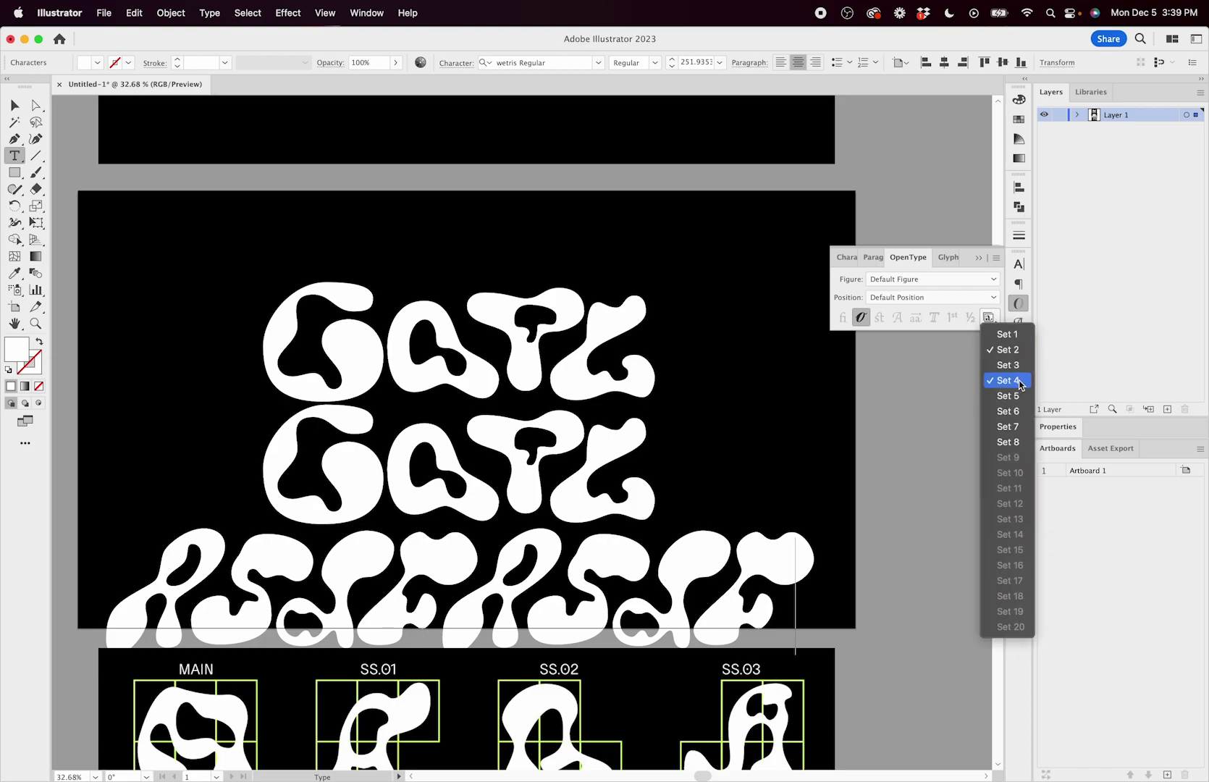
click(1020, 381)
click(988, 317)
click(1006, 349)
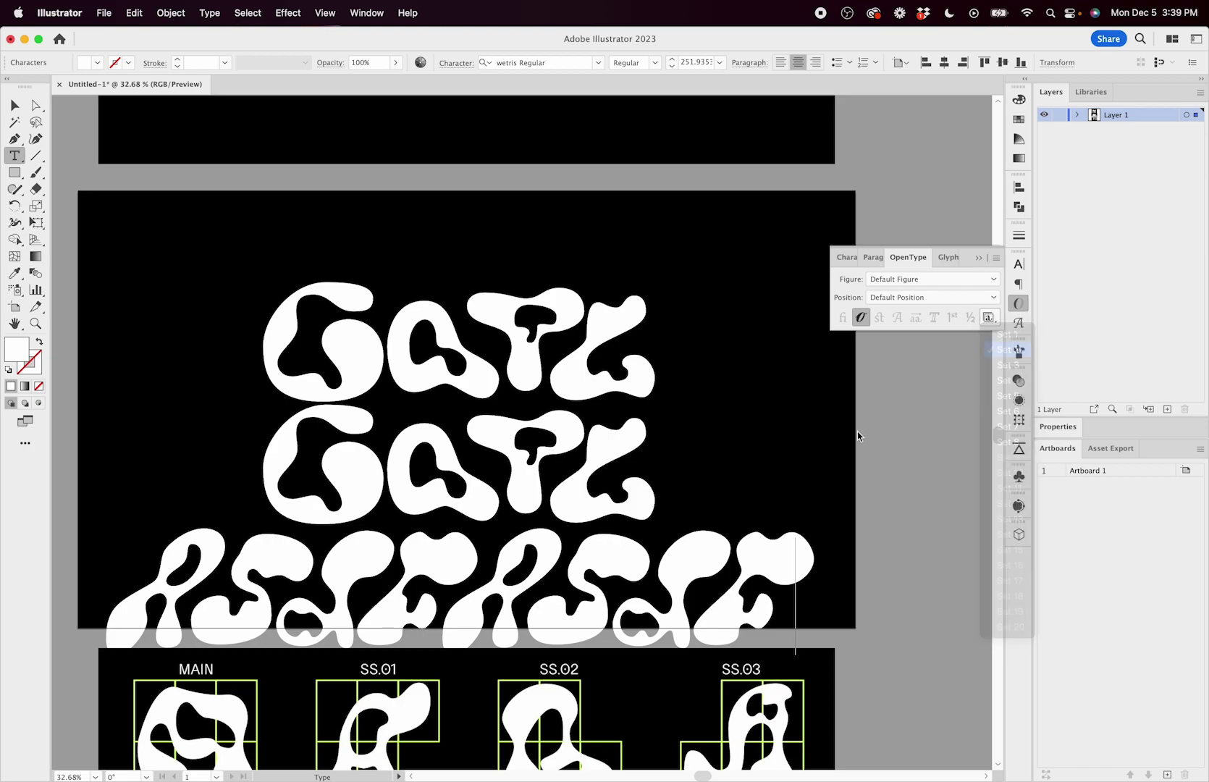
- Retype three lines of sample text, then delete all of it
drag(782, 583, 289, 341)
text(alskdjf)
key(Return)
text(alskdfj)
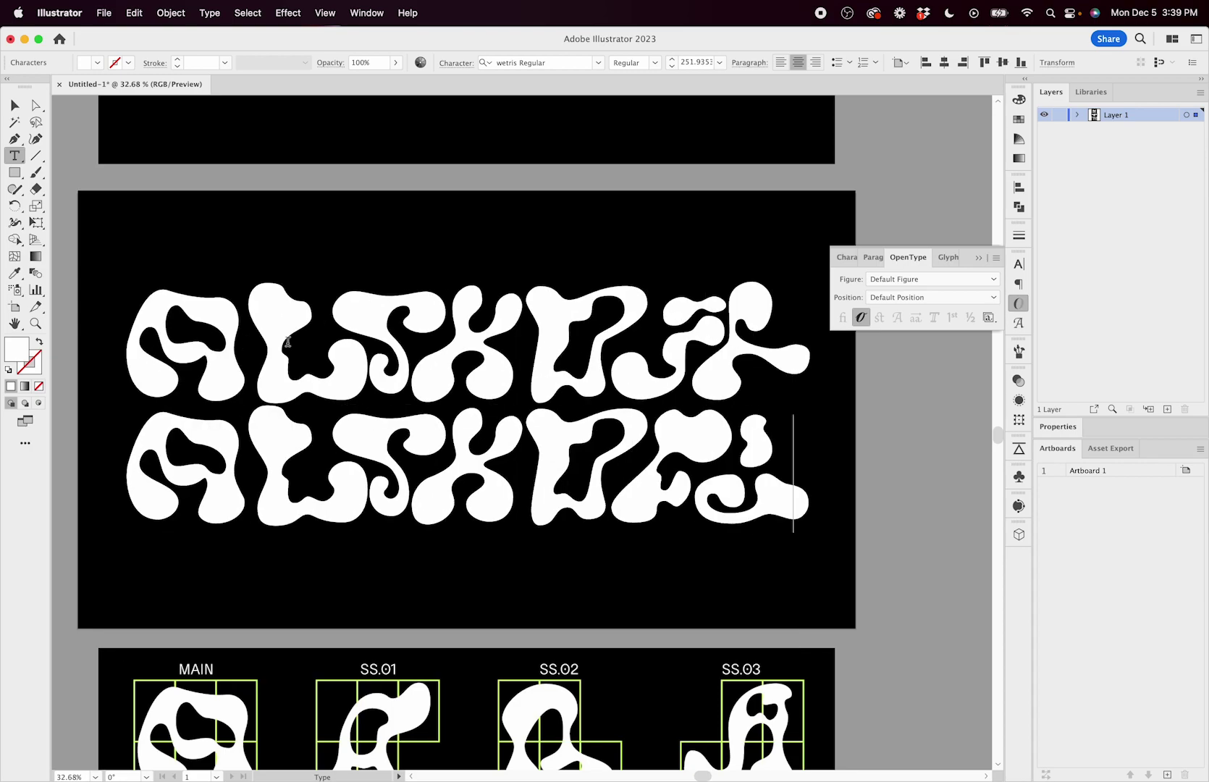
key(Return)
text(alskdfj)
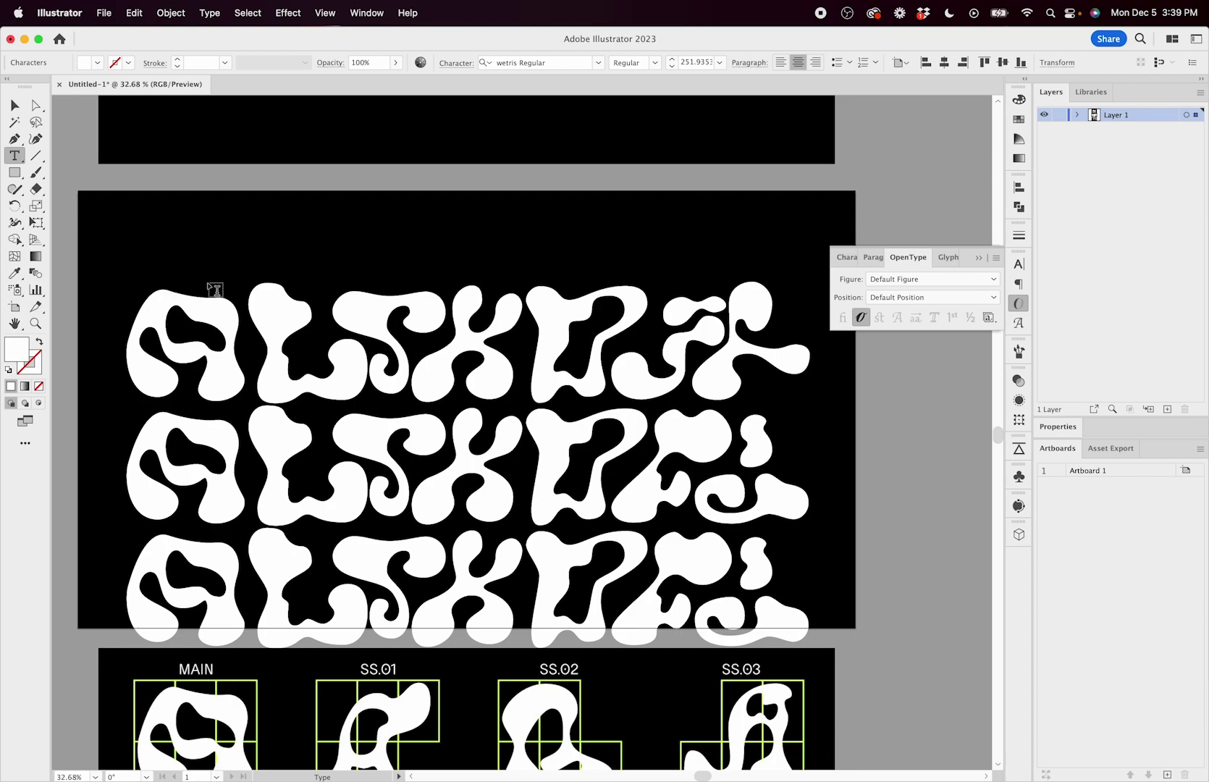
key(BackSpace)
key(BackSpace)
key(BackSpace)
key(BackSpace)
key(BackSpace)
key(BackSpace)
key(BackSpace)
key(BackSpace)
key(BackSpace)
key(BackSpace)
key(BackSpace)
key(BackSpace)
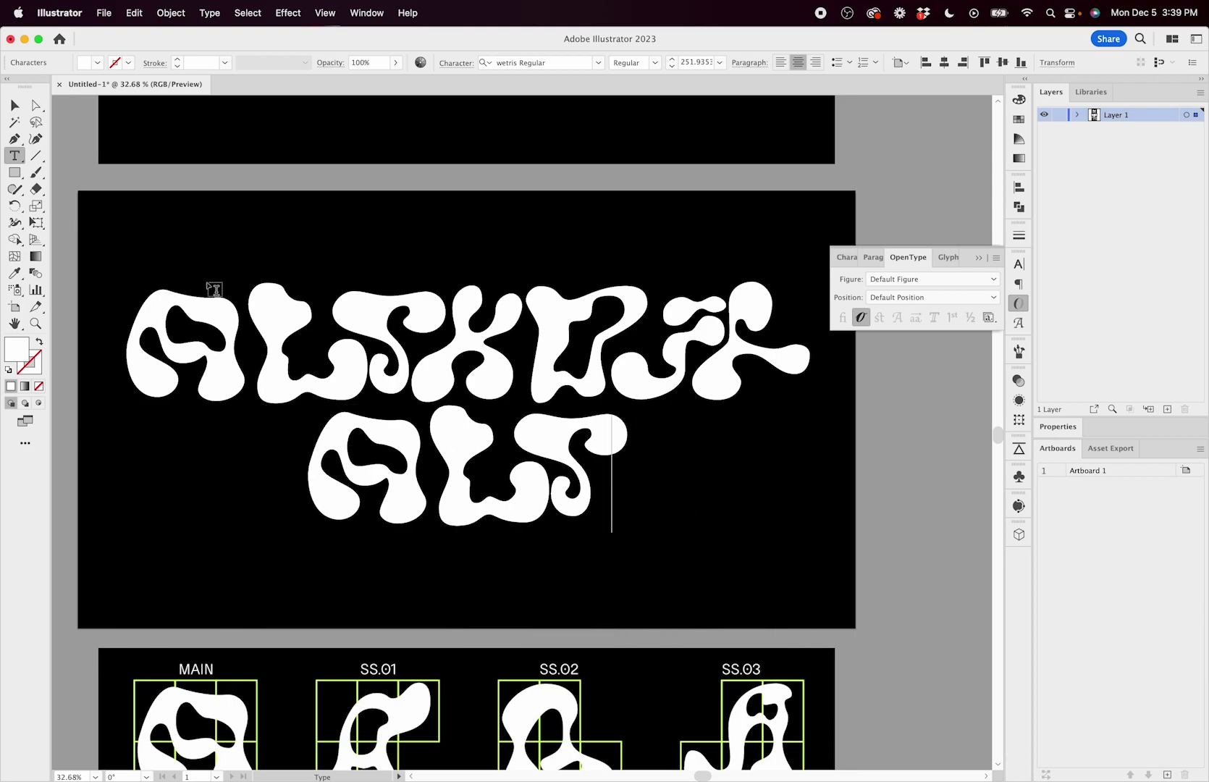
key(BackSpace)
key(BackSpace)
key(BackSpace)
key(BackSpace)
key(BackSpace)
key(BackSpace)
key(BackSpace)
key(BackSpace)
key(BackSpace)
key(BackSpace)
key(BackSpace)
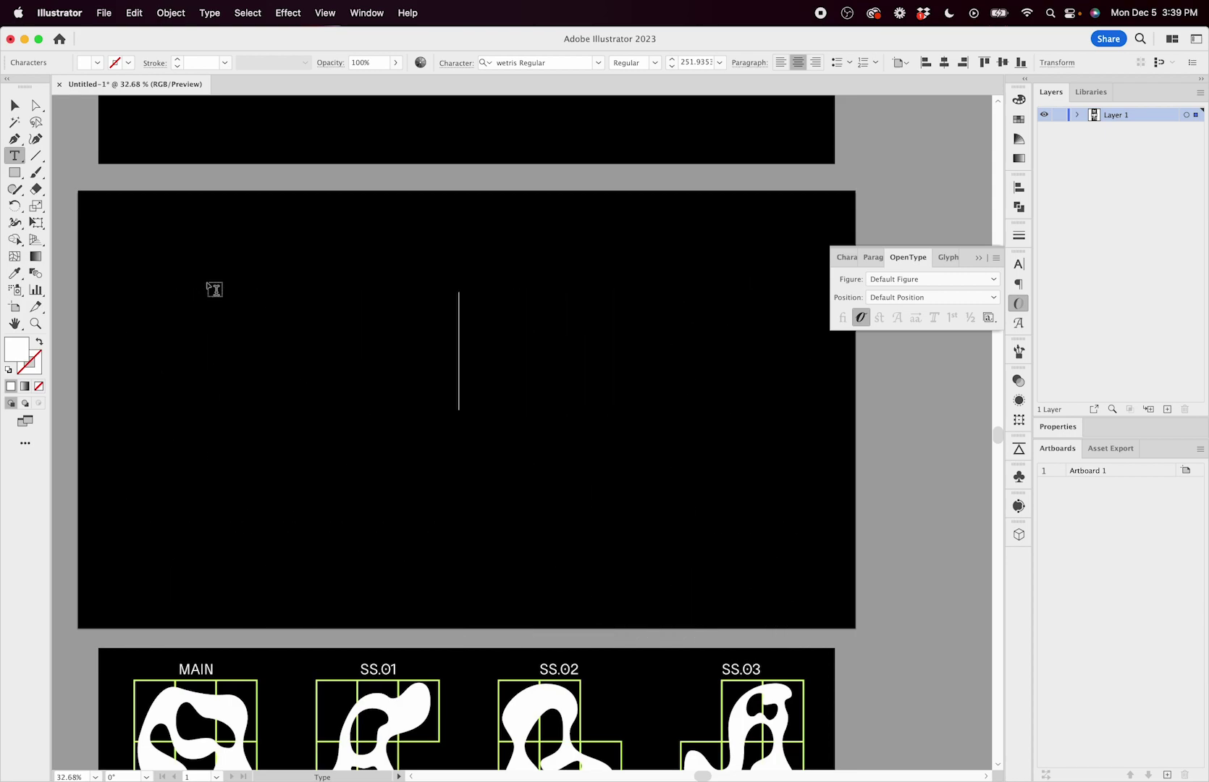
key(Escape)
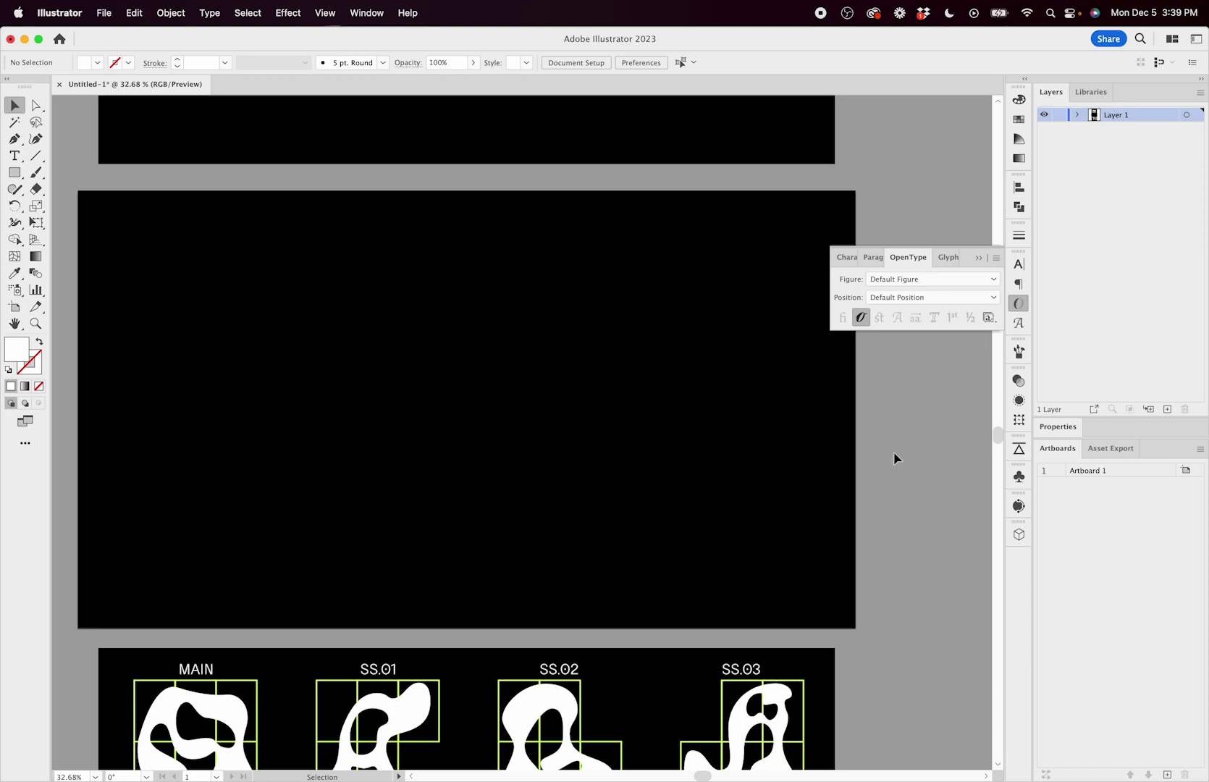
- Switch from Illustrator to the InDesign window showing the black WETRIS blob-font page
scroll(893, 457, left, 2)
scroll(893, 457, up, 1)
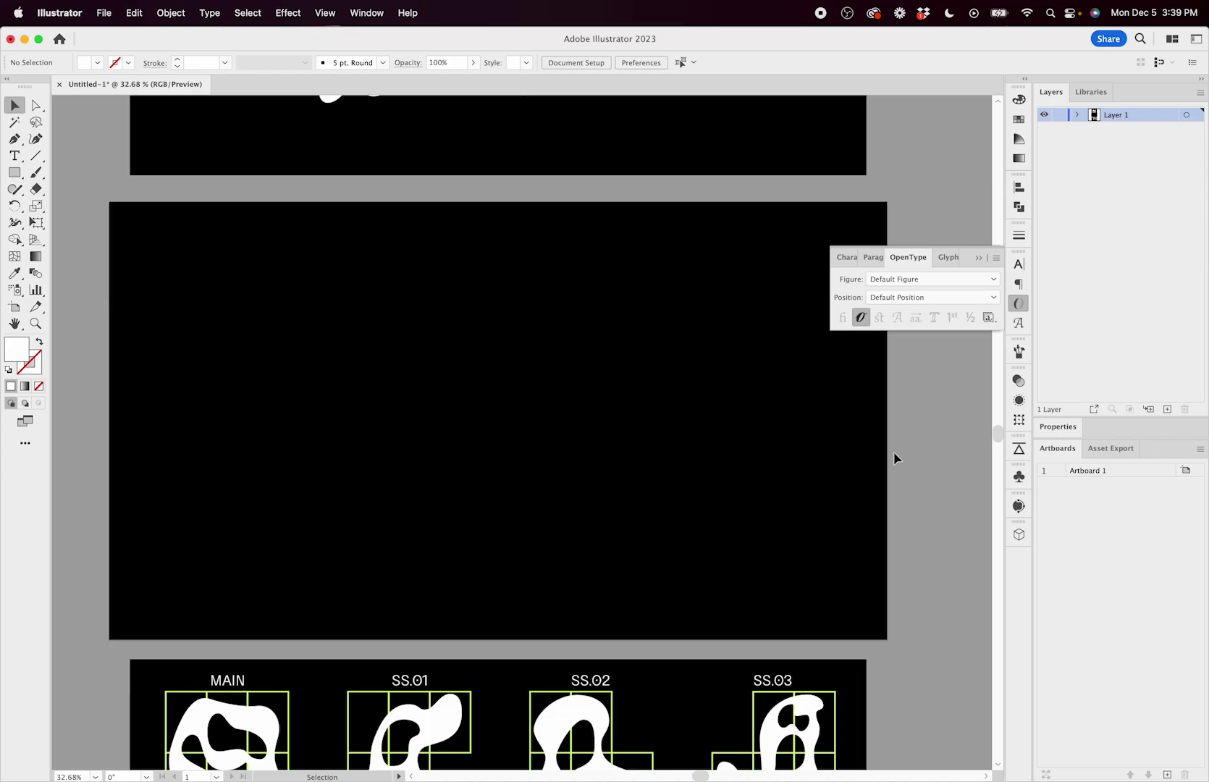
key(ctrl+Up)
click(479, 354)
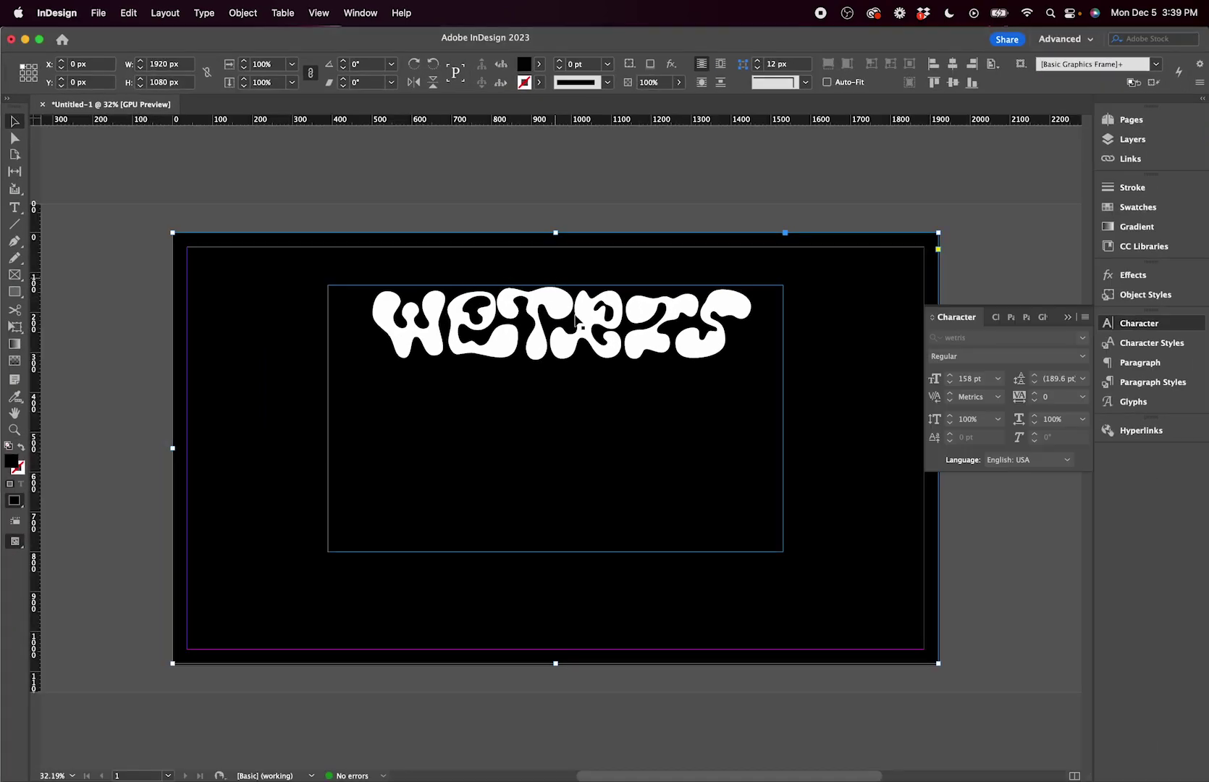
- Reopen the Character panel and browse its panel menu options
click(1141, 327)
click(1141, 328)
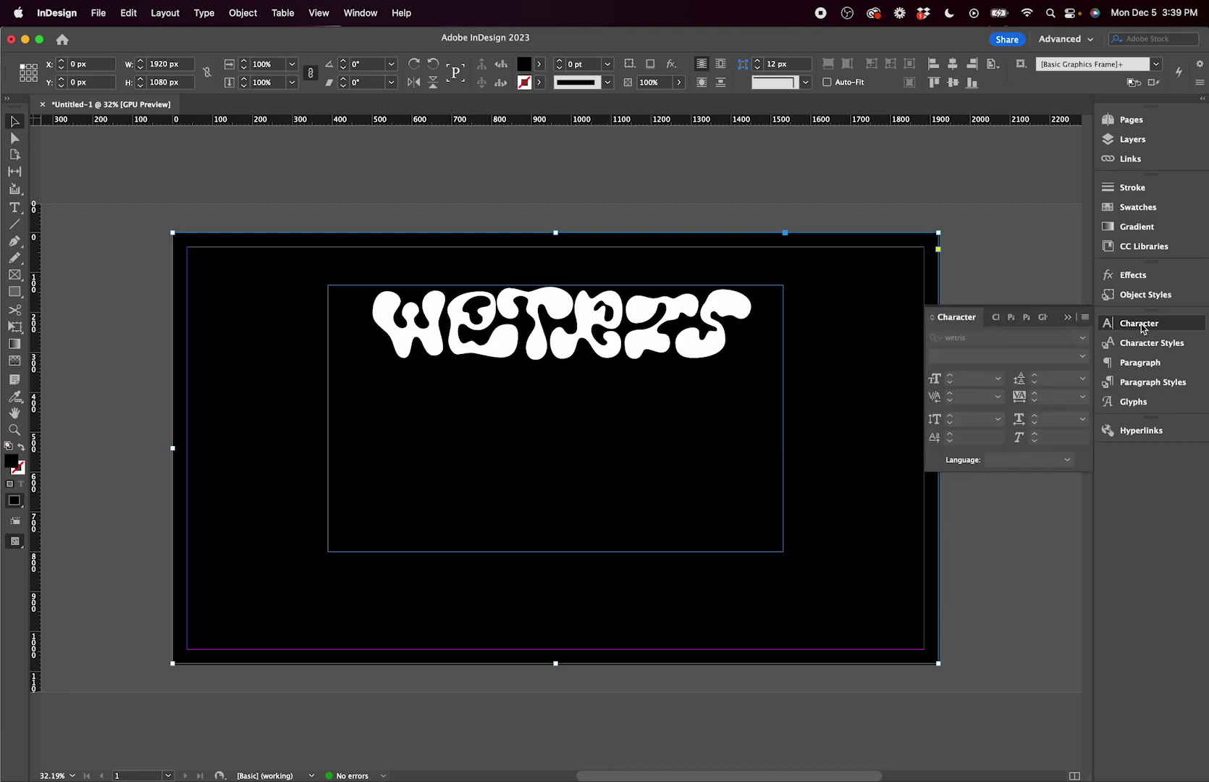
click(1084, 316)
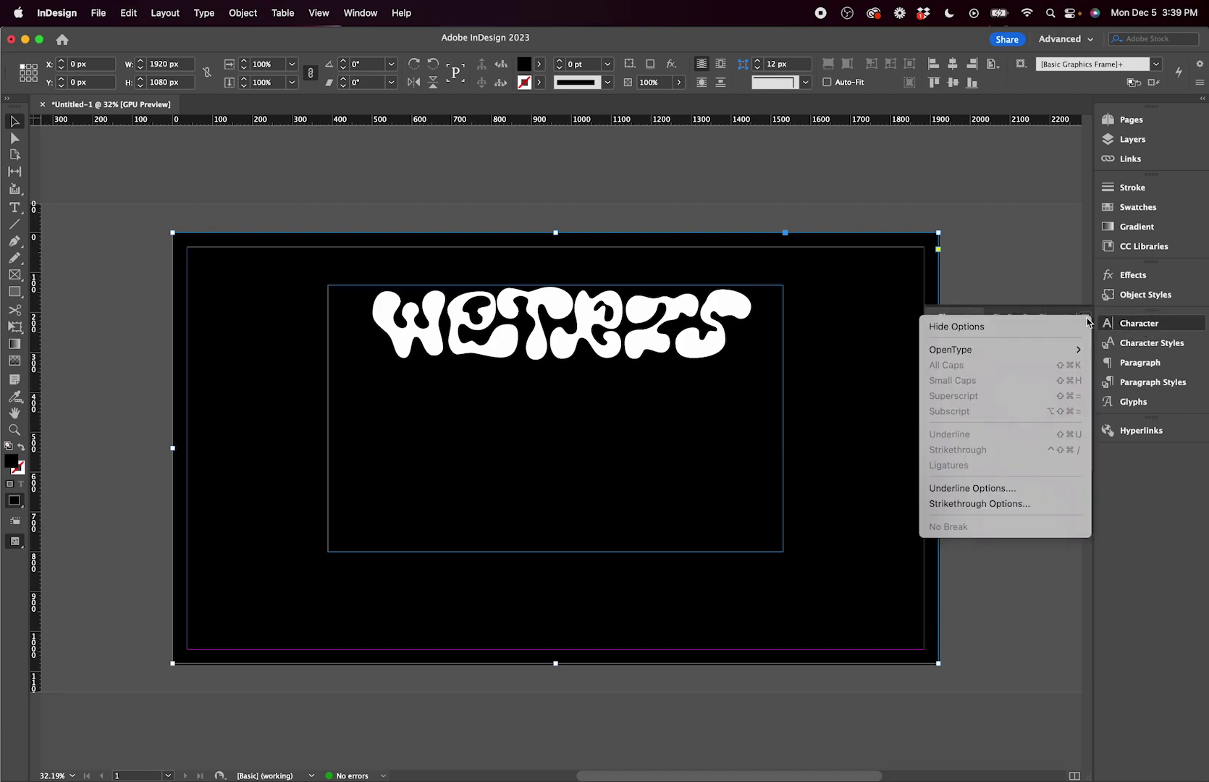
mouse_move(1033, 350)
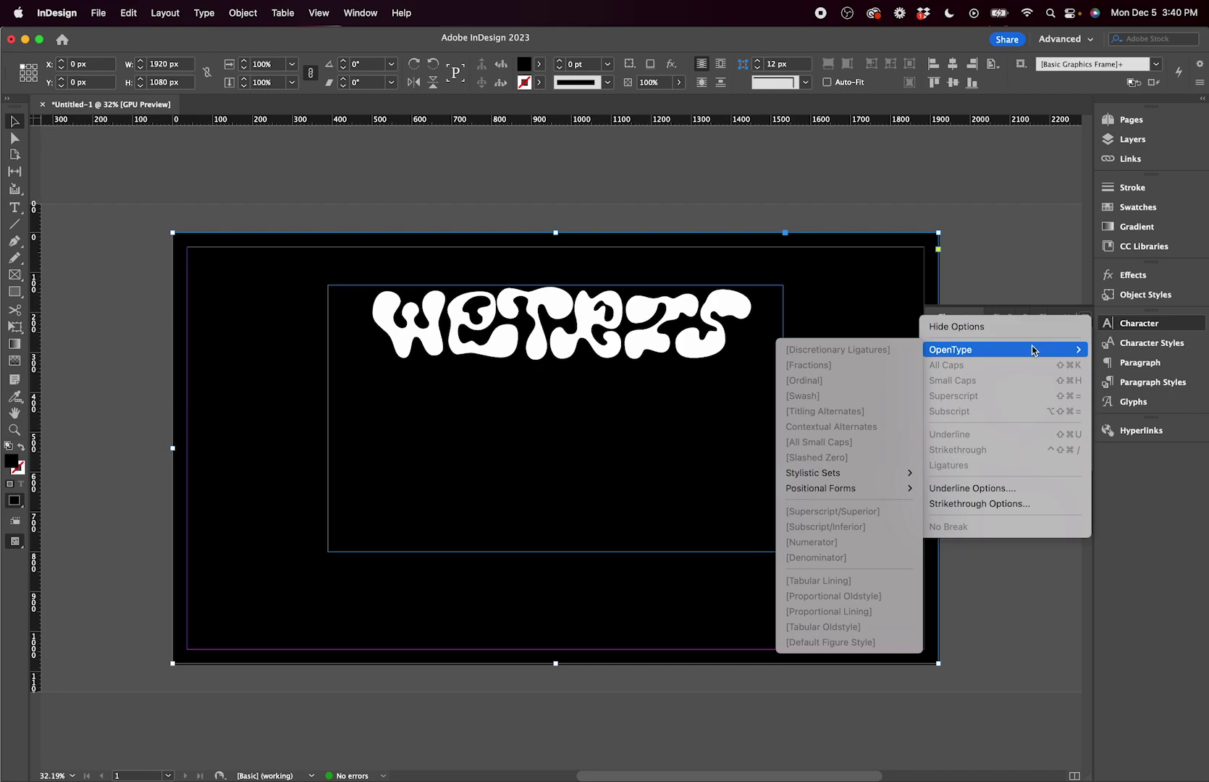
click(582, 215)
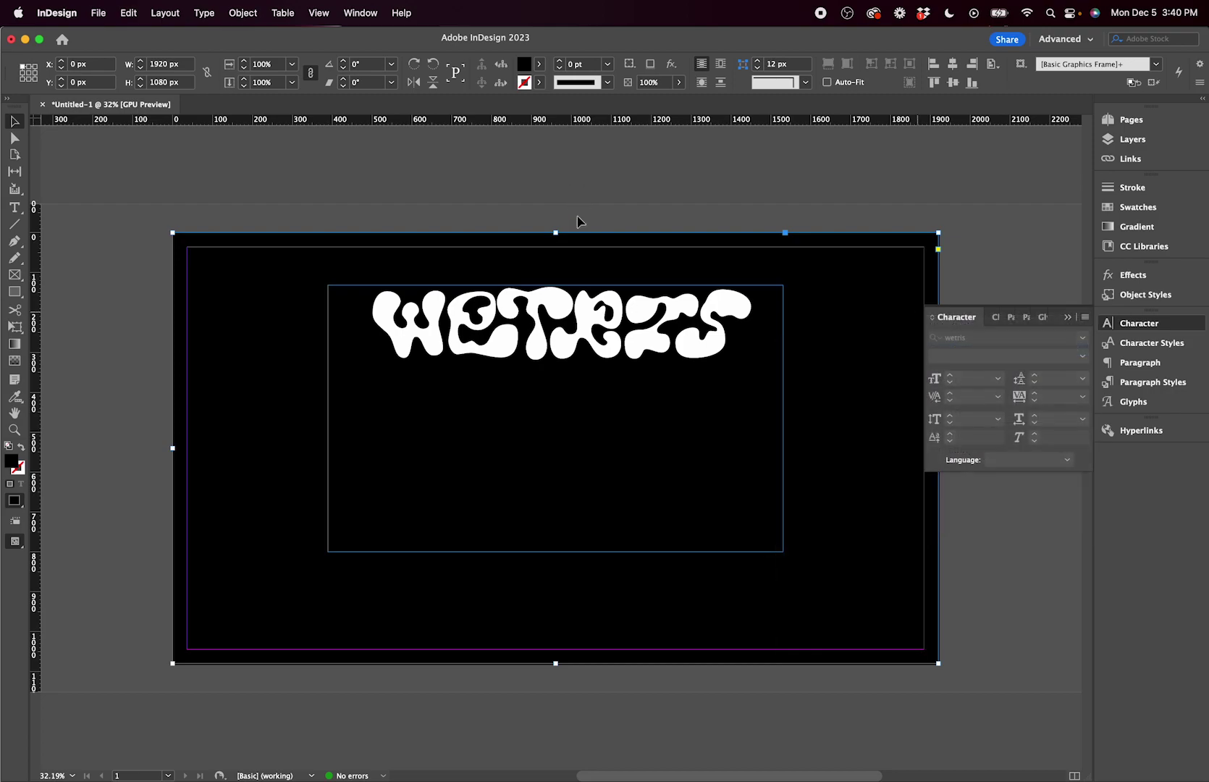
- Select the WETRIS text frame and confirm Contextual Alternates are on, Stylistic Sets off
click(595, 313)
click(1084, 317)
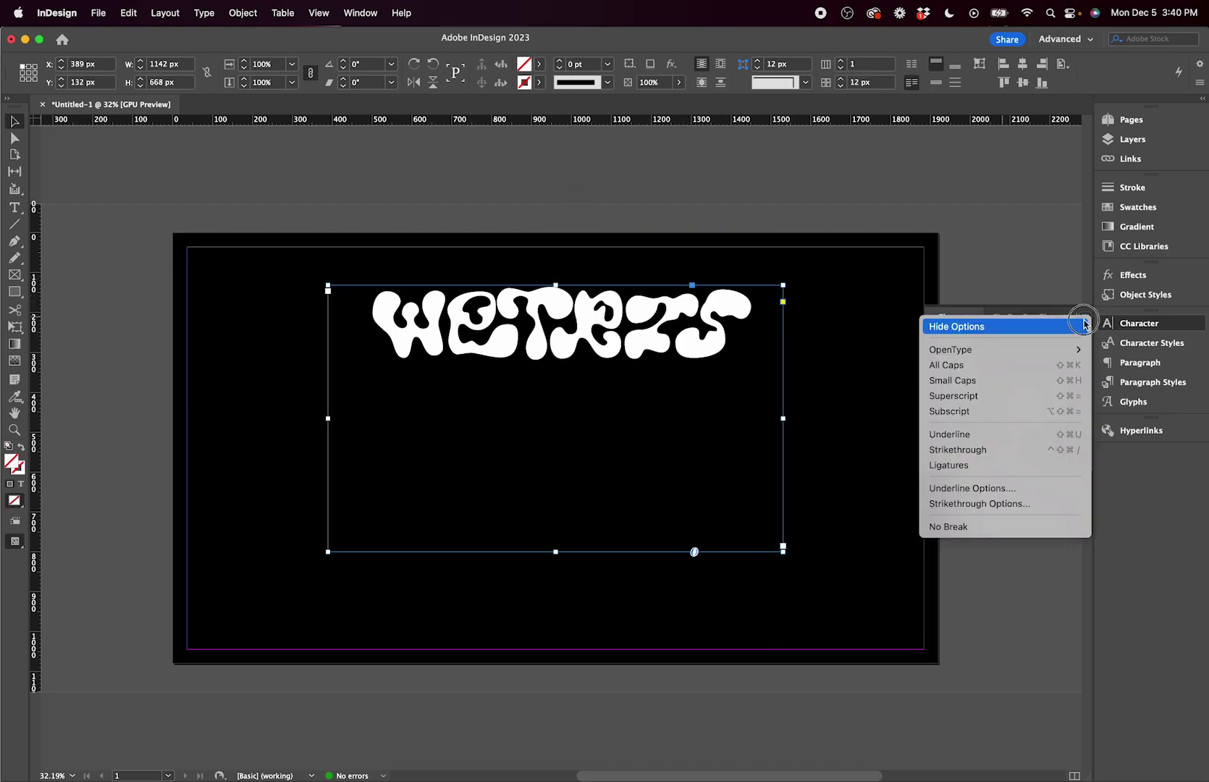
mouse_move(1023, 351)
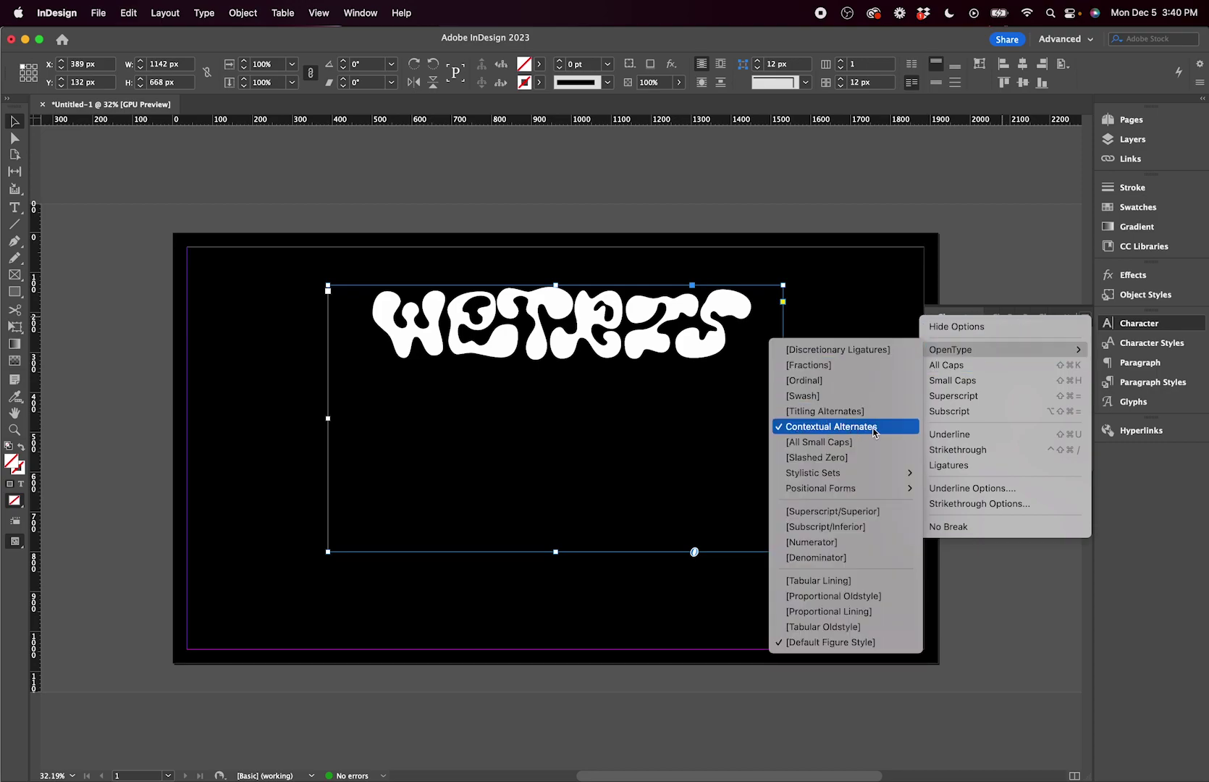
mouse_move(848, 478)
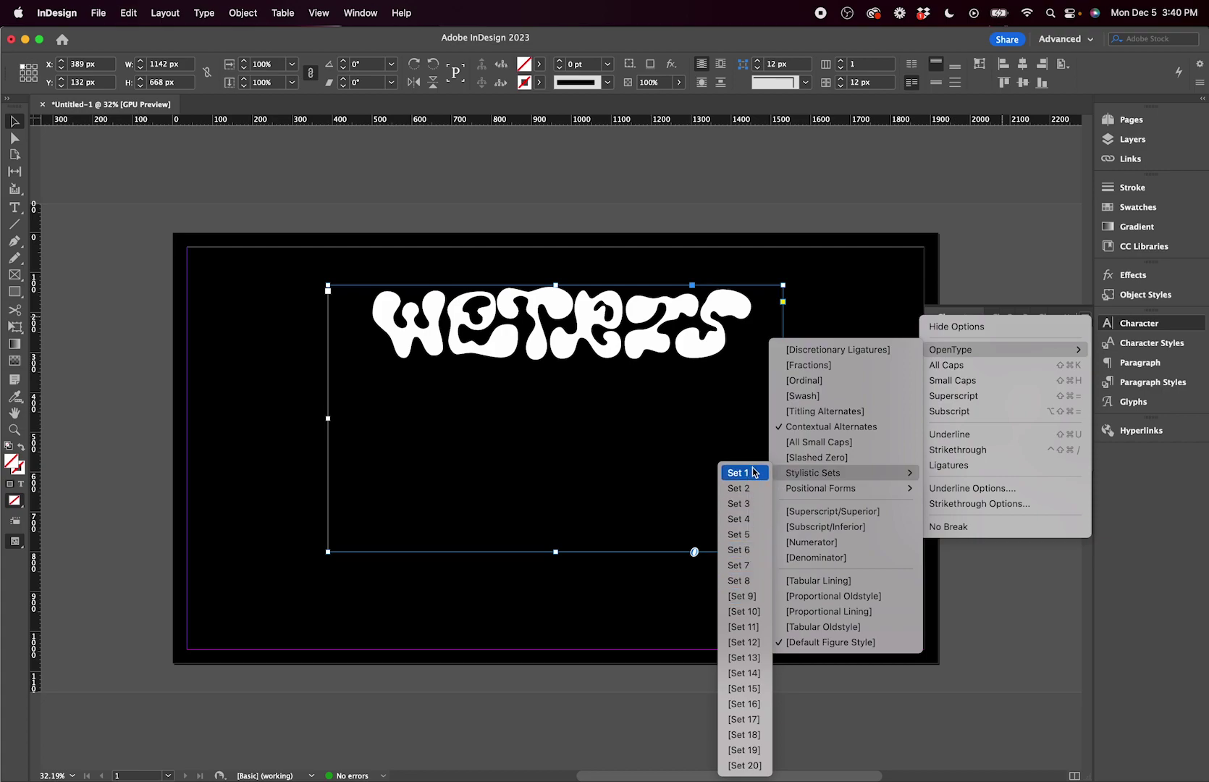
click(673, 421)
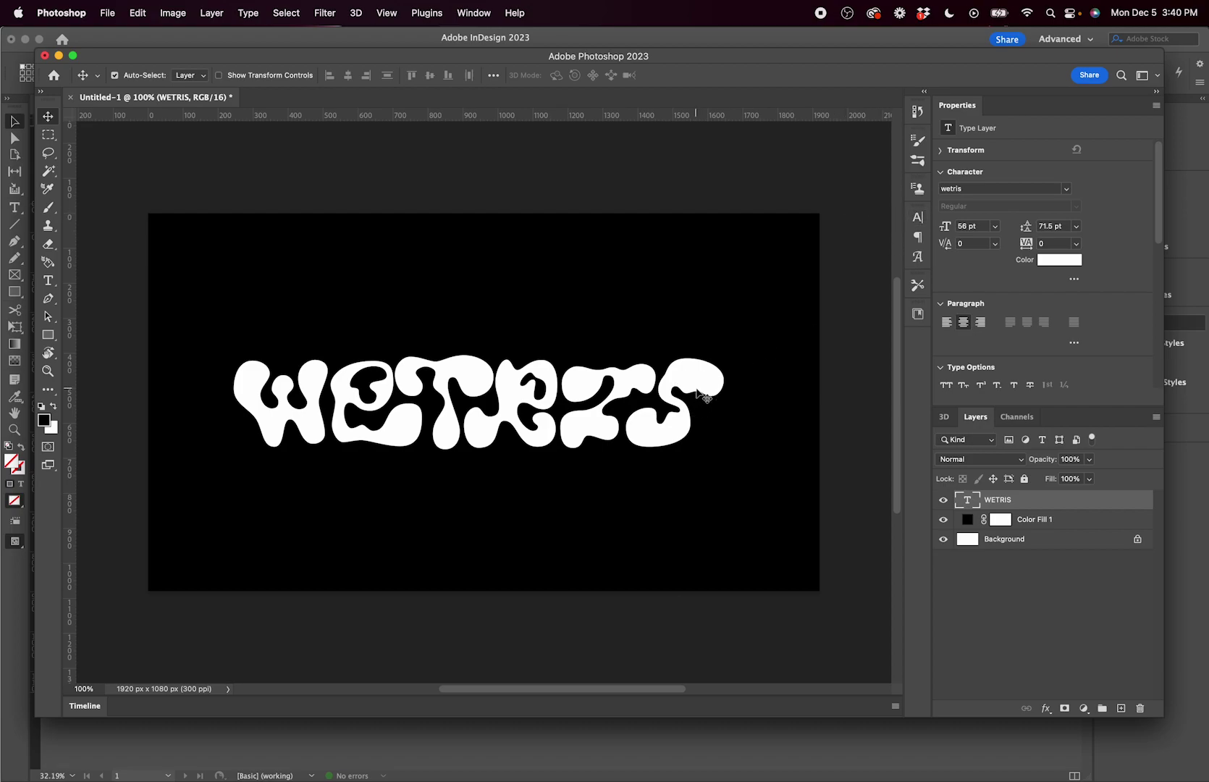
double_click(701, 380)
click(918, 218)
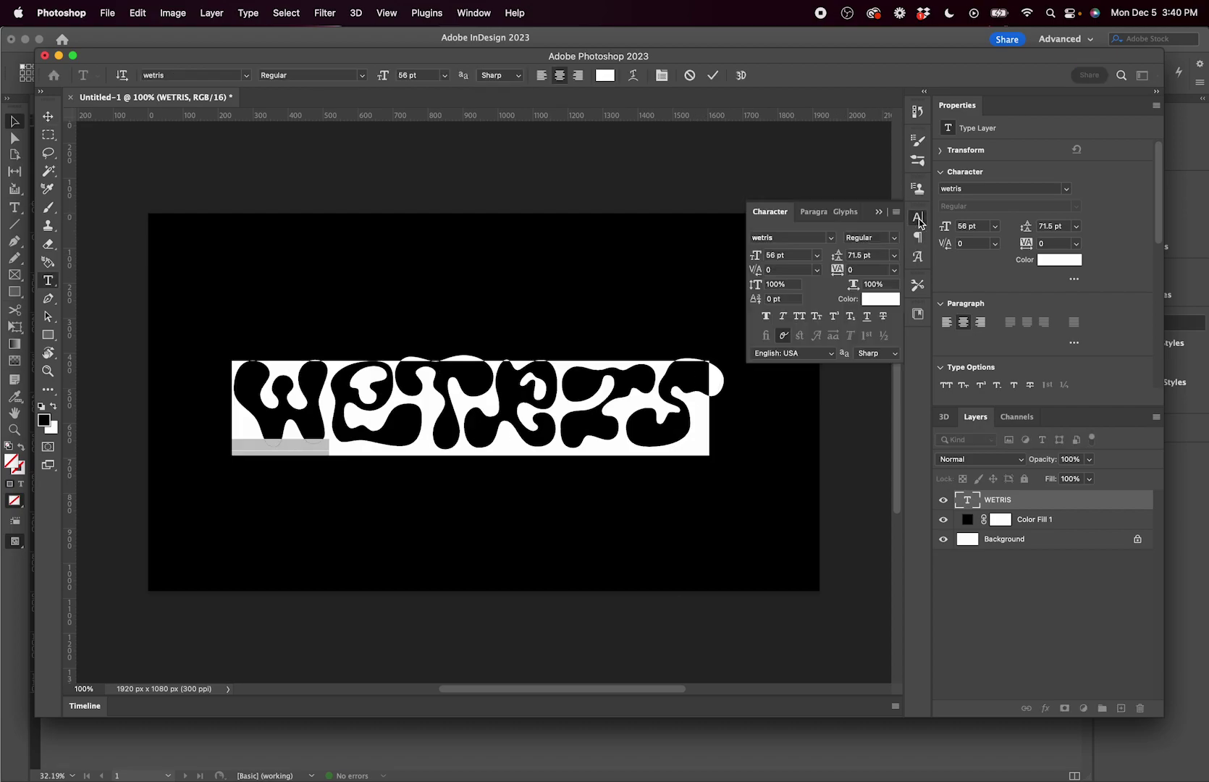
click(783, 337)
click(783, 337)
key(Escape)
key(v)
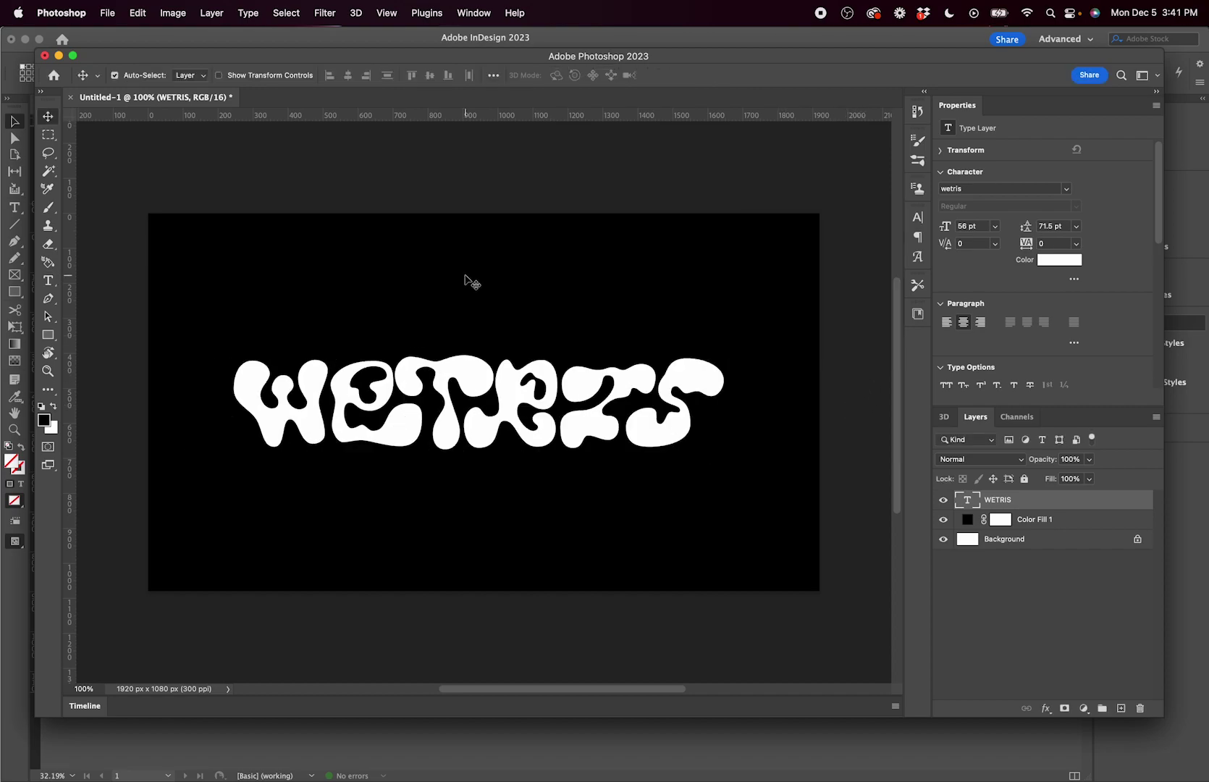